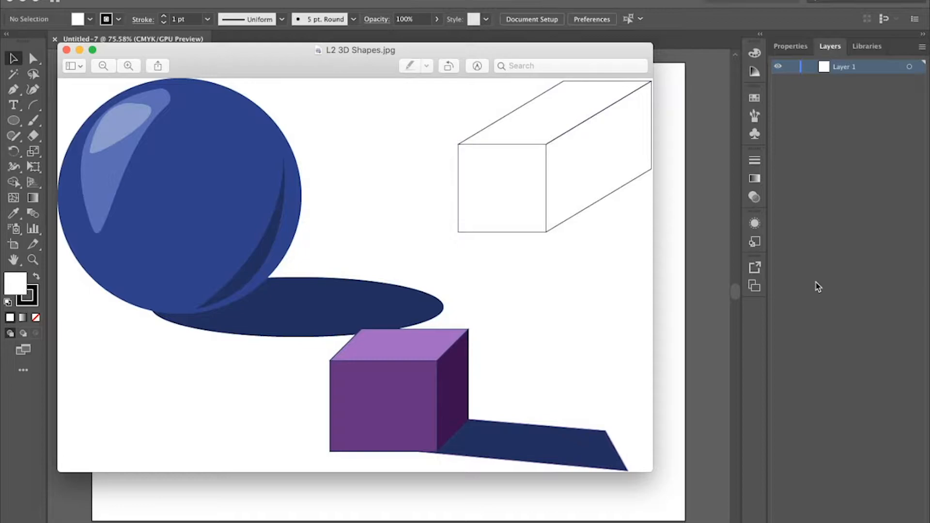
Close the reference image and set the fill colour to a medium green
left_click(708, 197)
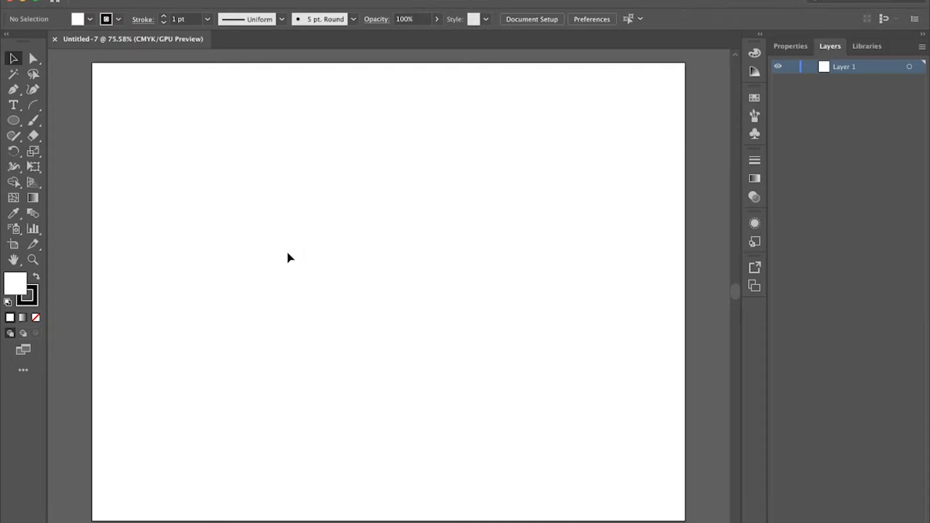
double_click(16, 285)
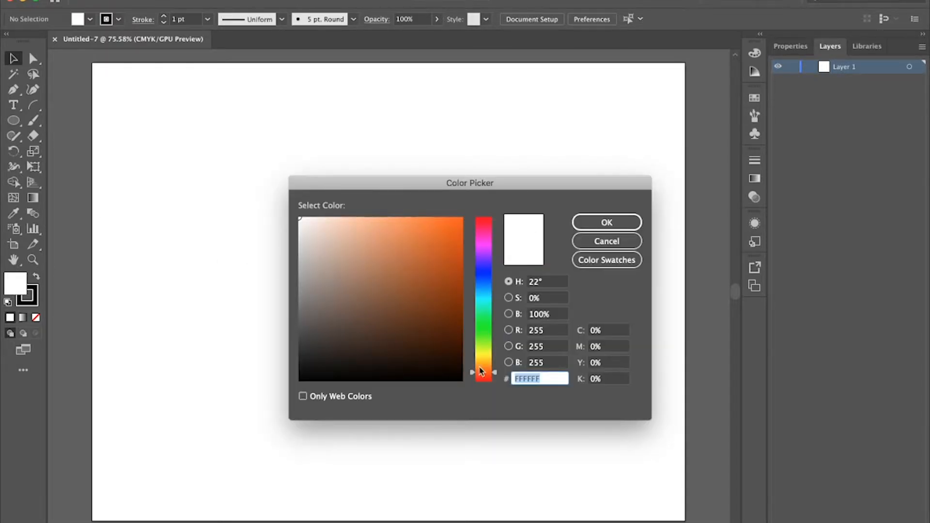
left_click_drag(487, 274, 490, 246)
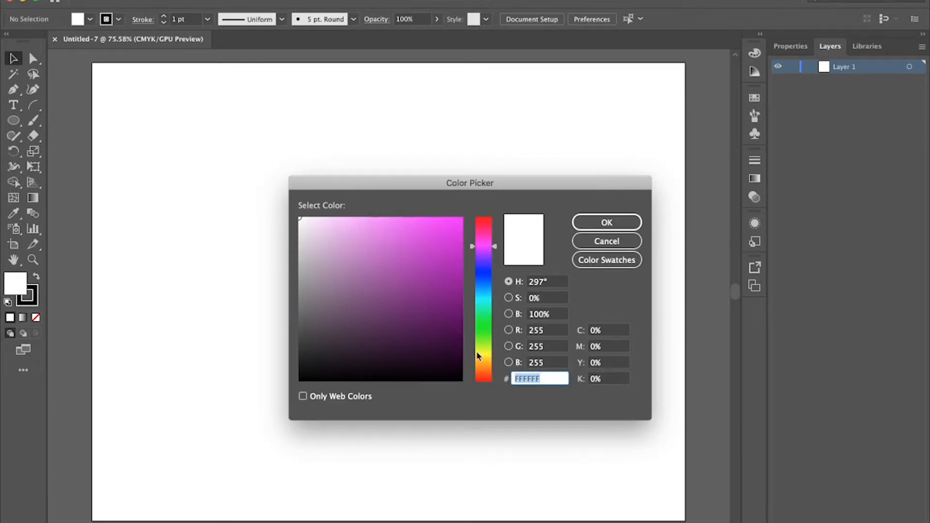
left_click_drag(488, 357, 487, 329)
left_click(428, 315)
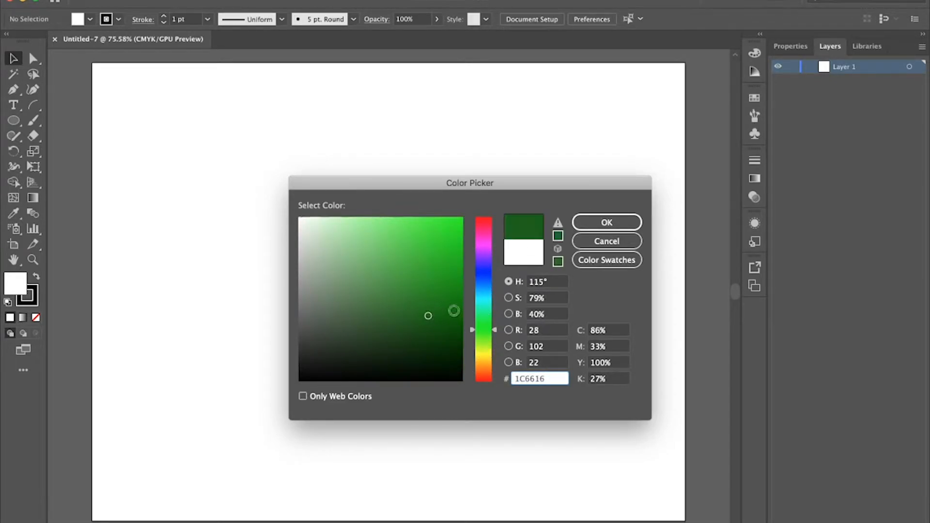
left_click(414, 278)
left_click(623, 222)
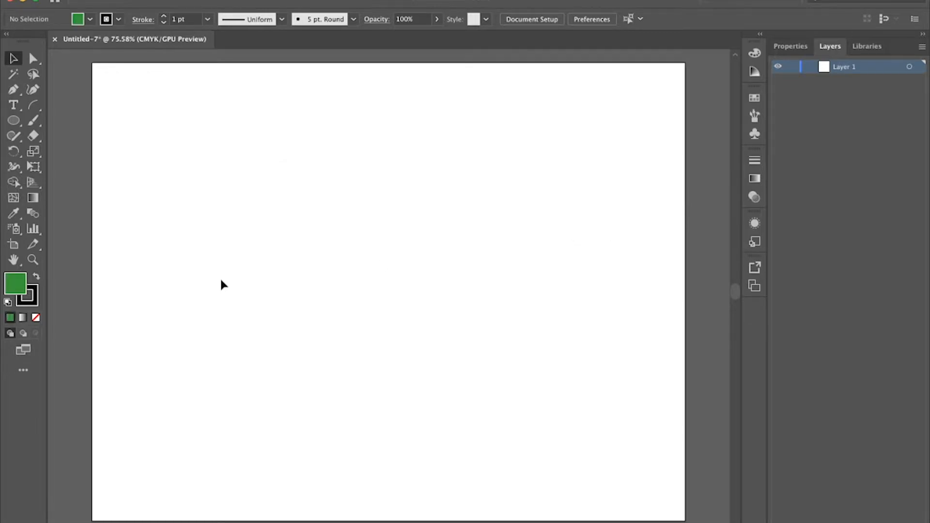
Draw a green circle about 7.5 cm in diameter in the artboard's upper-left area with the Ellipse tool
left_click_drag(13, 121, 95, 153)
left_click_drag(193, 156, 247, 263)
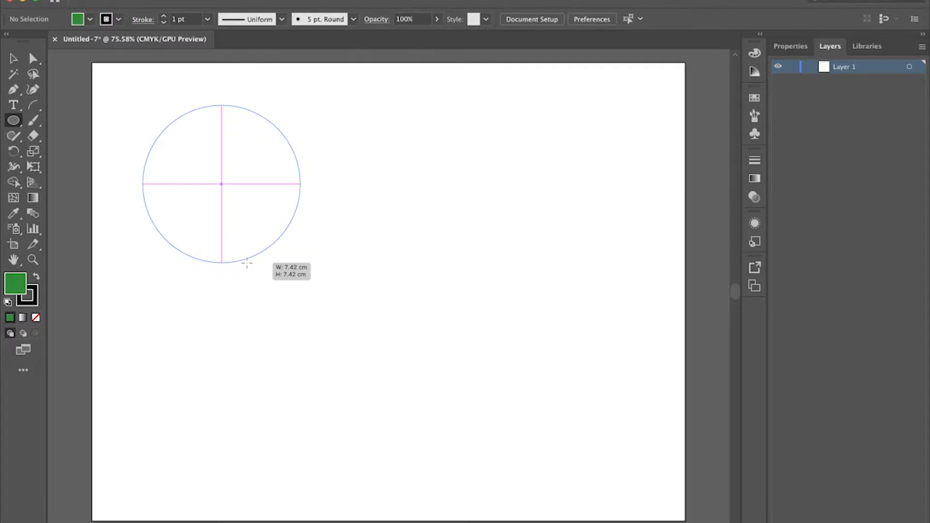
left_click_drag(247, 263, 250, 265)
key("v")
left_click(466, 153)
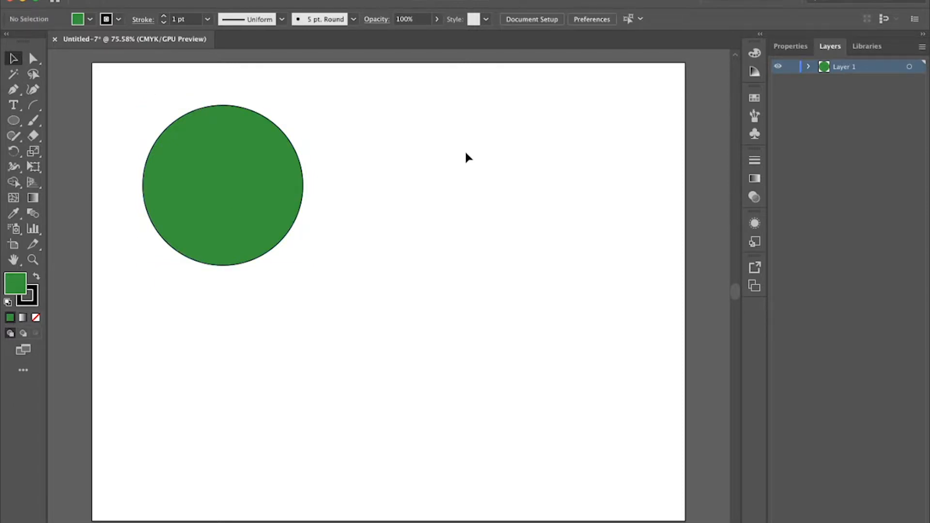
Remove the stroke from the green circle
key("ctrl+1")
left_click_drag(302, 330, 262, 384)
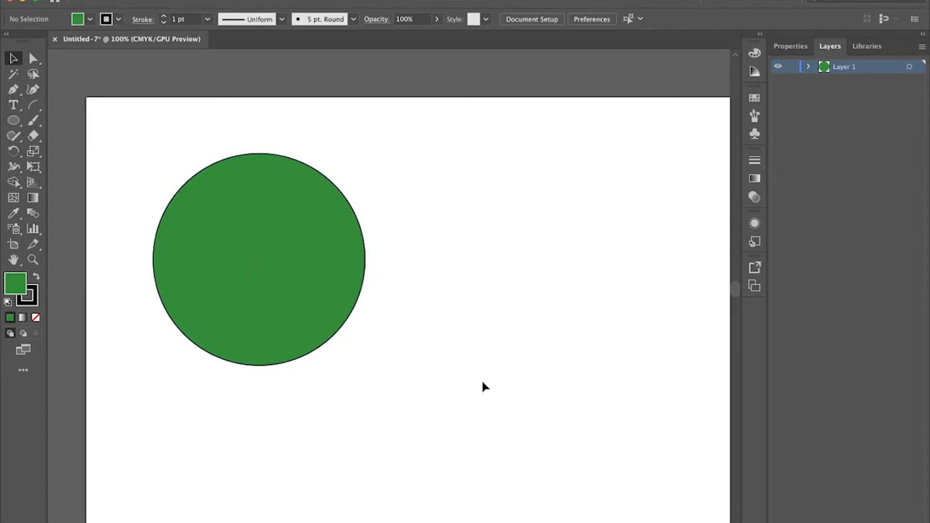
left_click(278, 280)
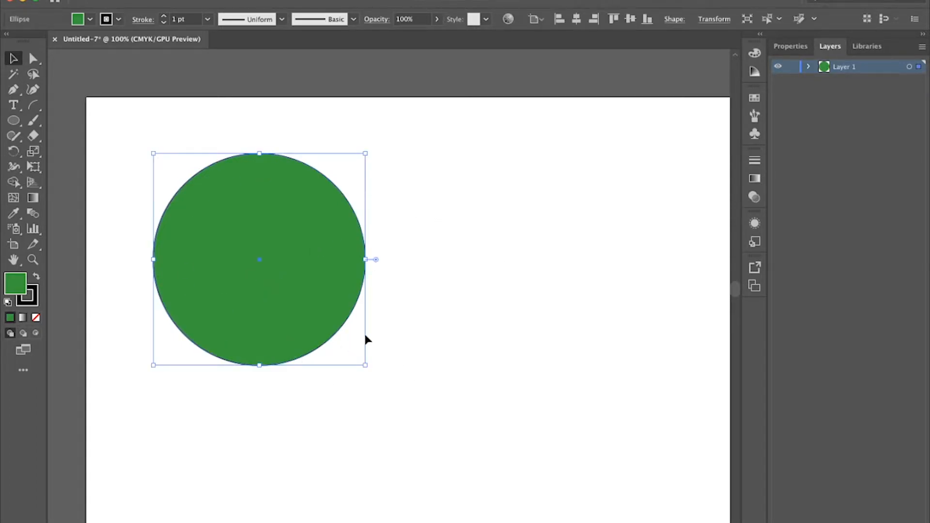
left_click(38, 307)
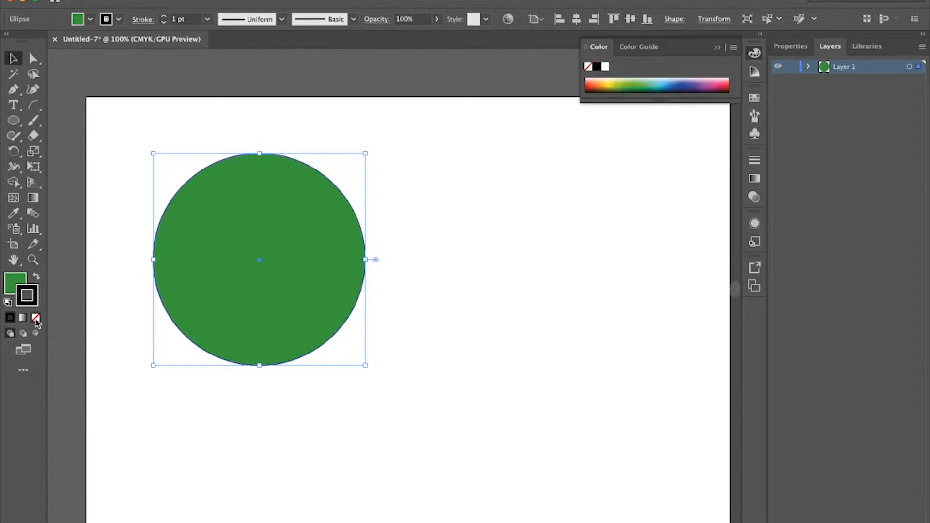
left_click(36, 318)
left_click(424, 312)
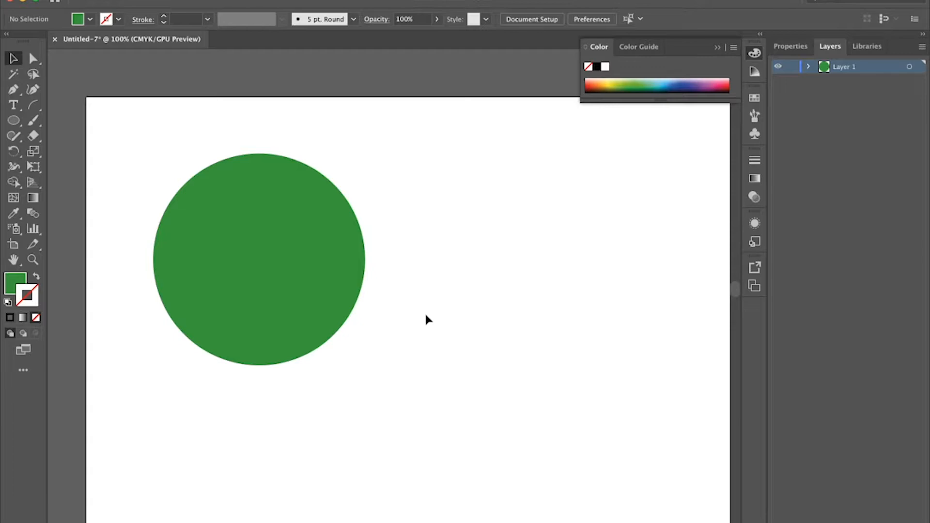
Choose the Pen tool and set the fill to the lighter green 66AA66
left_click(15, 90)
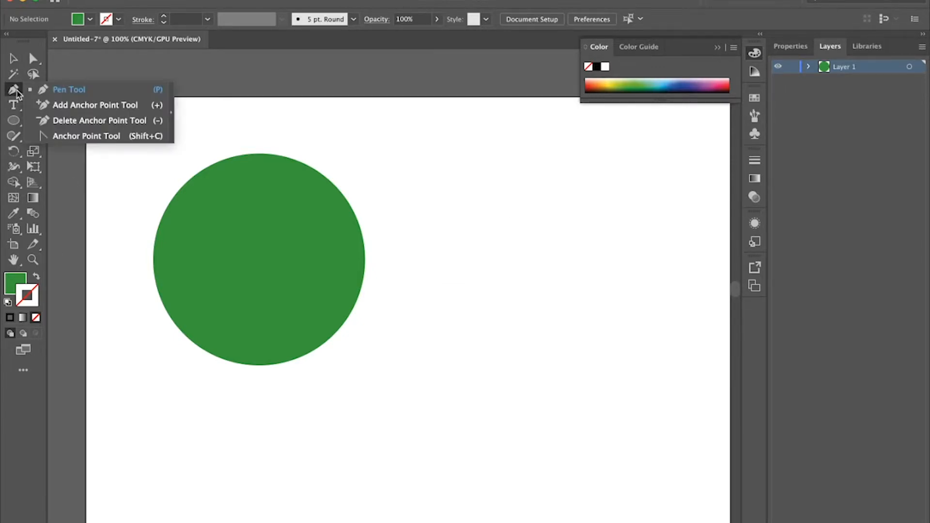
left_click(69, 89)
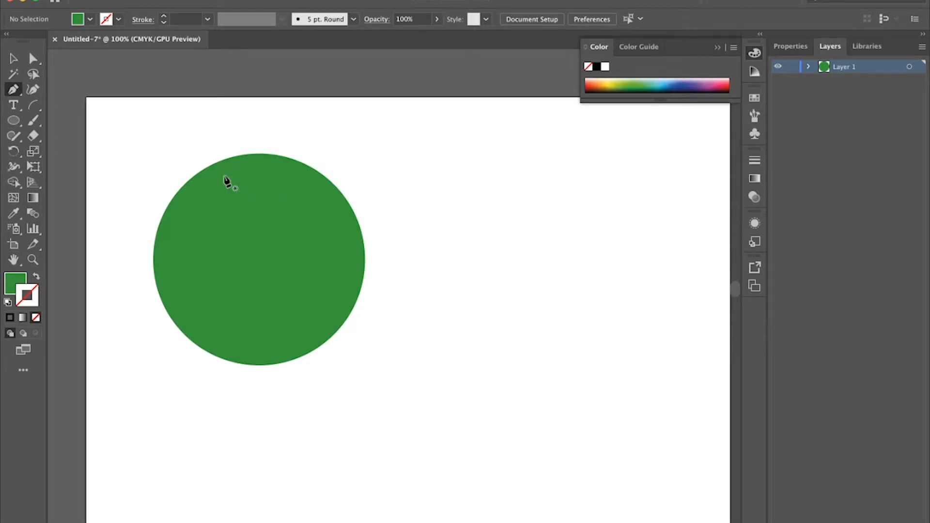
left_click(259, 260)
left_click(19, 284)
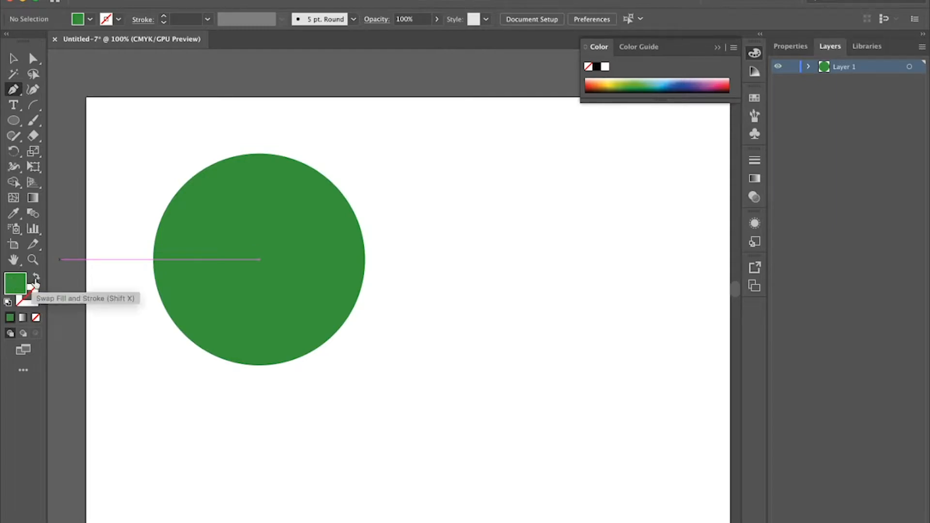
double_click(19, 284)
left_click_drag(389, 282, 364, 272)
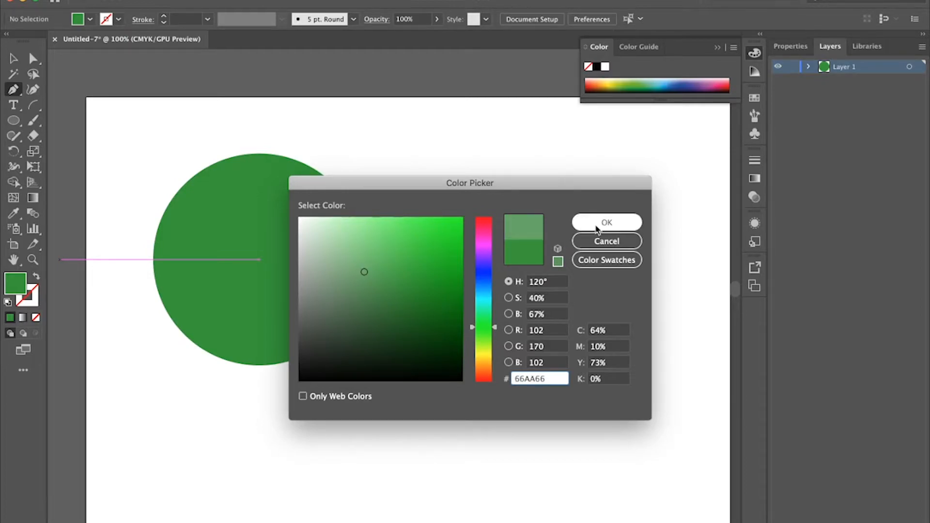
left_click(597, 228)
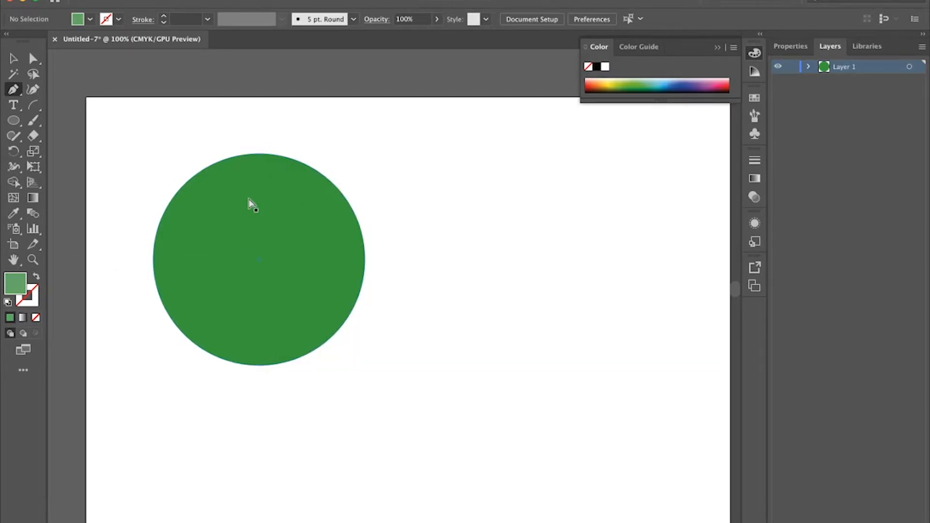
Draw a closed, curved highlight with the Pen tool just inside the circle's upper-left edge
key("super+equal")
left_click_drag(237, 244, 460, 278)
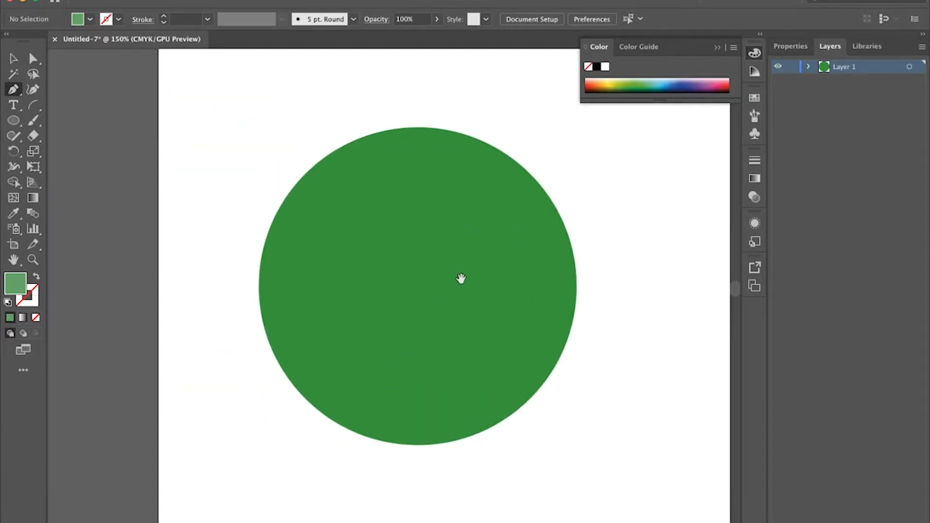
left_click(413, 151)
left_click(380, 151)
left_click(356, 159)
left_click(339, 169)
left_click(322, 180)
left_click_drag(322, 181, 286, 247)
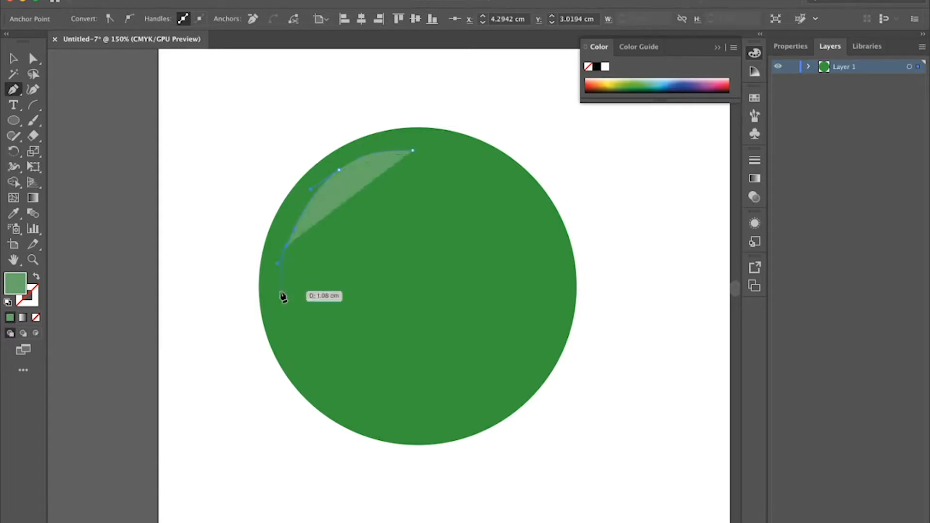
left_click_drag(287, 323, 290, 349)
left_click_drag(331, 382, 335, 362)
left_click_drag(315, 327, 309, 290)
left_click_drag(335, 237, 358, 203)
left_click_drag(397, 168, 440, 142)
left_click(413, 150)
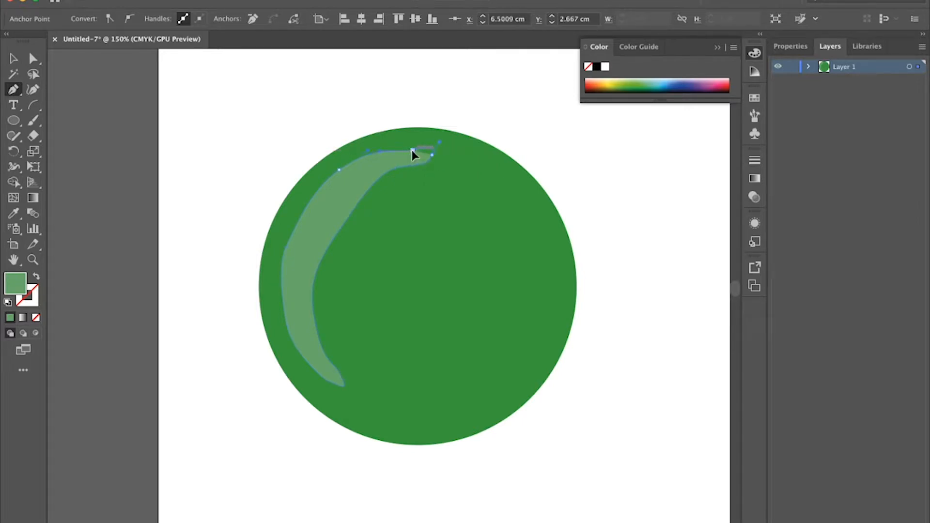
Smooth the upper end and inner edge of the highlight by adjusting its anchor points
left_click(33, 58)
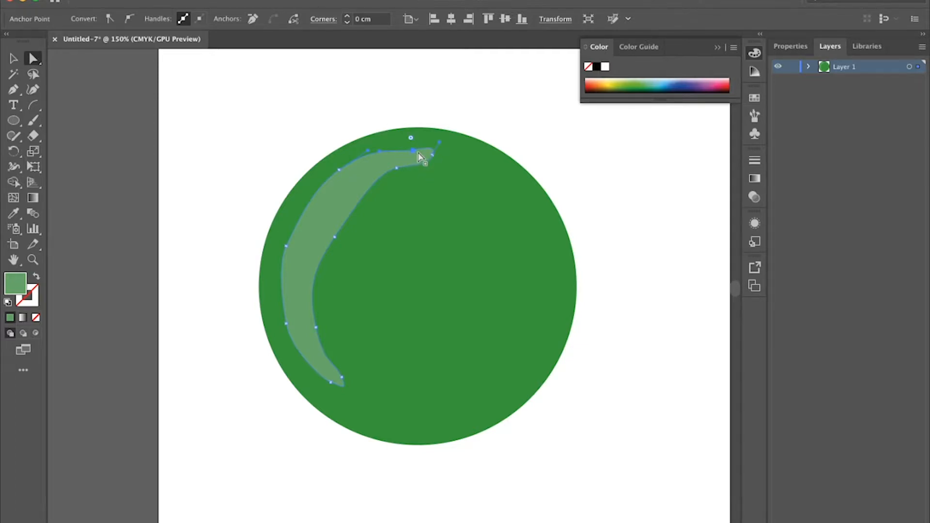
left_click_drag(414, 151, 348, 204)
left_click(315, 327)
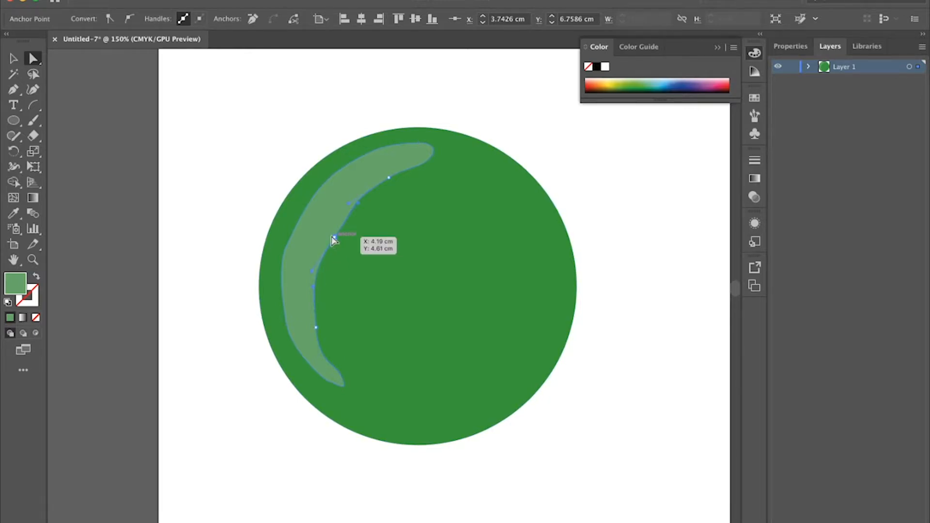
left_click(209, 130)
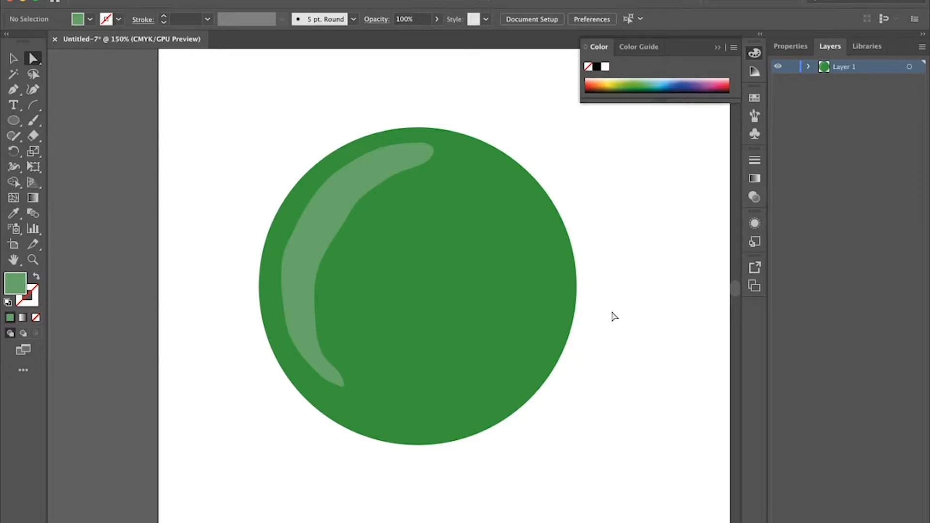
Draw a narrower closed highlight in a paler green inside the first highlight with the Pen tool
left_click(13, 89)
double_click(16, 283)
left_click(349, 269)
left_click(606, 224)
key("super+=")
left_click(417, 107)
left_click_drag(342, 124, 322, 138)
left_click_drag(282, 198, 271, 208)
left_click_drag(258, 276, 255, 303)
left_click_drag(274, 357, 277, 363)
left_click_drag(284, 351, 283, 340)
left_click_drag(279, 293, 281, 276)
left_click_drag(297, 205, 304, 197)
left_click_drag(361, 145, 376, 131)
left_click(416, 107)
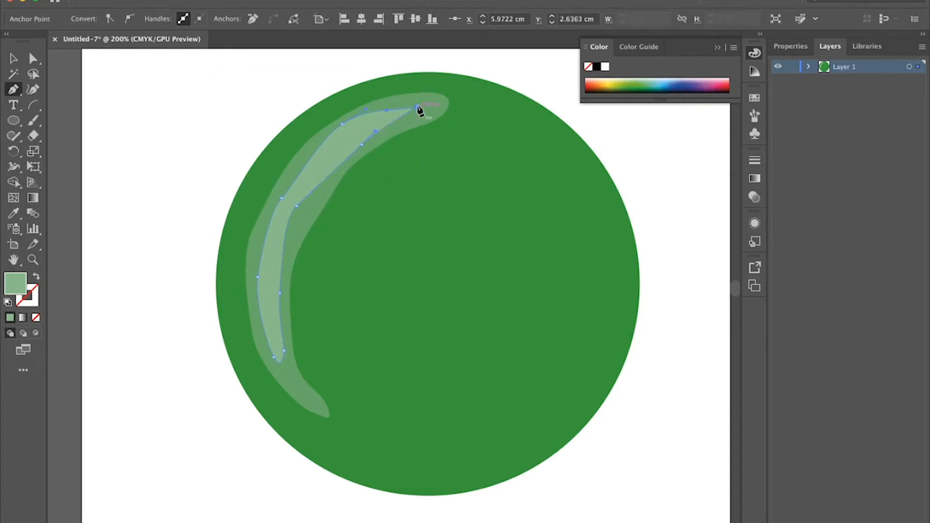
left_click(417, 107)
Reshape the second highlight's curves by adjusting its anchor points and handles, and deselect it
left_click(33, 59)
left_click_drag(281, 198, 280, 193)
left_click_drag(342, 124, 375, 111)
left_click_drag(296, 206, 268, 240)
left_click(160, 213)
Draw a thin third highlight in an even paler green inside the upper part of the second highlight
left_click(13, 90)
double_click(16, 285)
left_click(326, 251)
left_click(606, 222)
key("super+=")
scroll(465, 213, "up", 5)
left_click(349, 168)
left_click_drag(227, 309, 226, 321)
left_click(231, 332)
left_click(349, 167)
left_click(14, 59)
left_click(106, 145)
Draw a small sliver filled with very pale green inside the third highlight with the Pen tool
left_click(13, 90)
double_click(15, 284)
left_click(311, 239)
left_click(609, 223)
left_click_drag(280, 239, 248, 278)
left_click_drag(249, 288, 274, 268)
left_click_drag(294, 231, 299, 225)
left_click(280, 239)
Move an anchor point of the highlights with the Direct Selection tool to refine their shape, and deselect
key("super+=")
left_click(33, 59)
left_click(320, 390)
left_click_drag(321, 389, 335, 371)
key("super+-")
key("super+-")
key("super+-")
key("super+-")
left_click(283, 317)
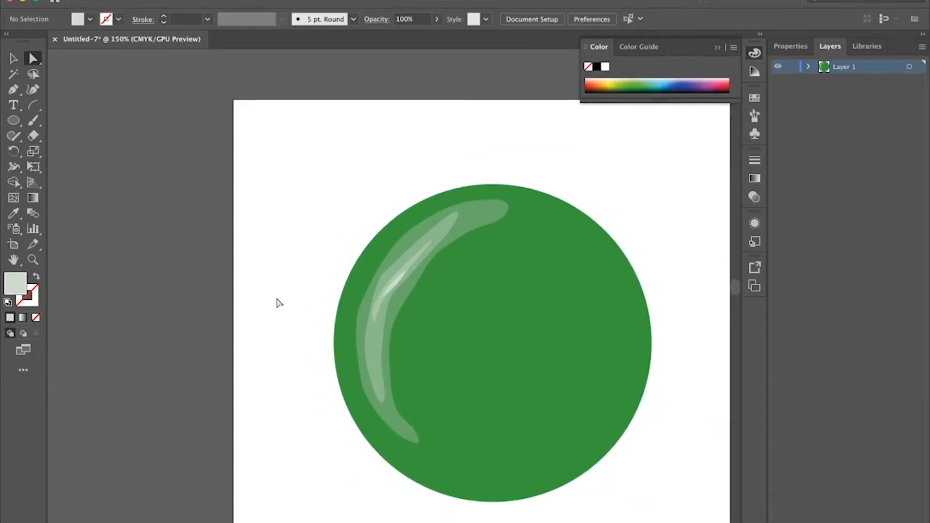
Select the base circle and expand Layer 1 to list its objects
left_click_drag(553, 381, 488, 347)
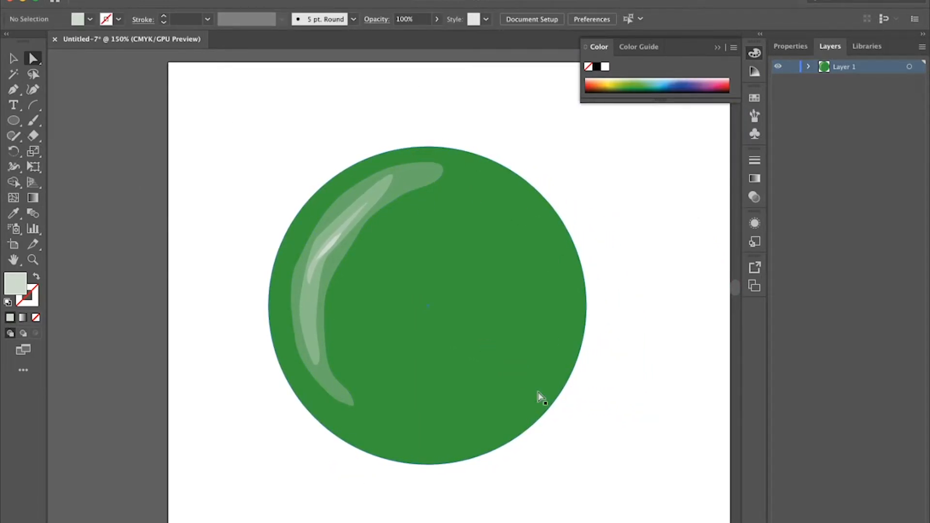
left_click(519, 366)
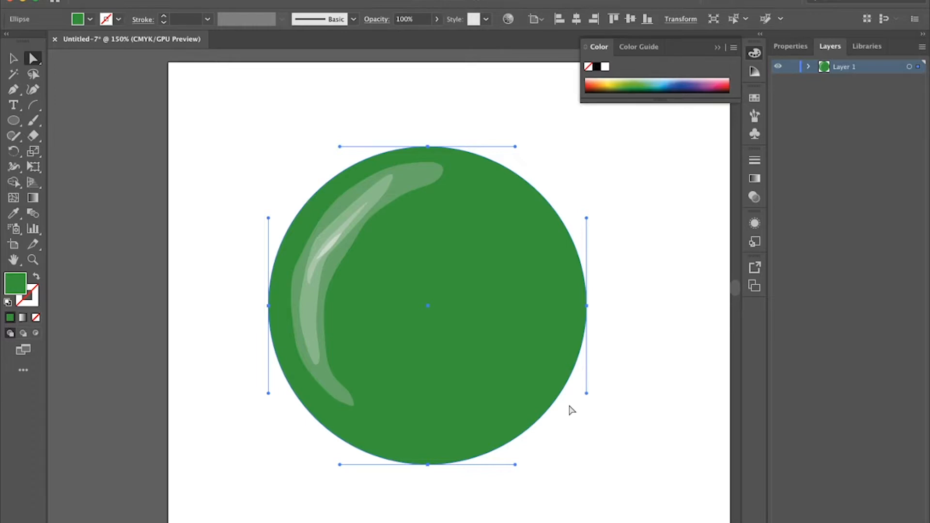
left_click(808, 66)
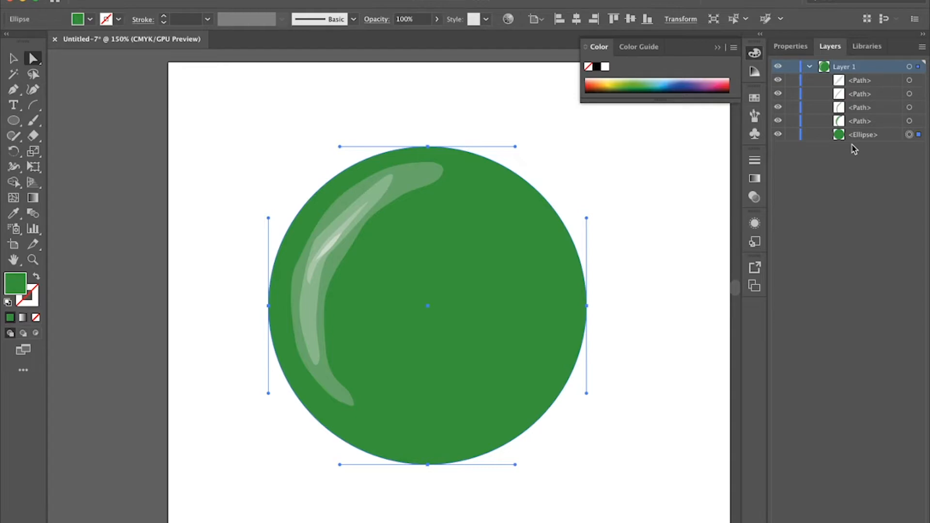
left_click_drag(687, 322, 568, 246)
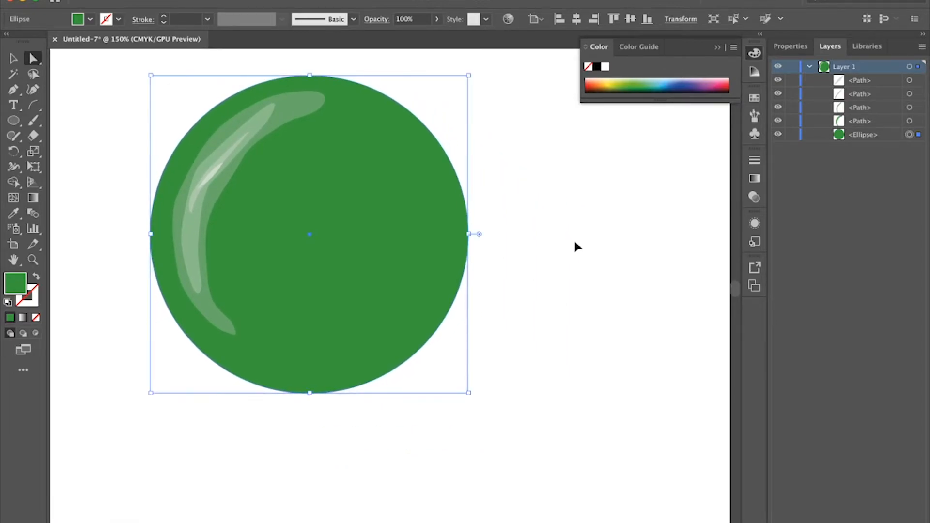
Deselect the circle and set the fill to a green darker than the sphere
key("super+equal")
left_click_drag(469, 260, 448, 225)
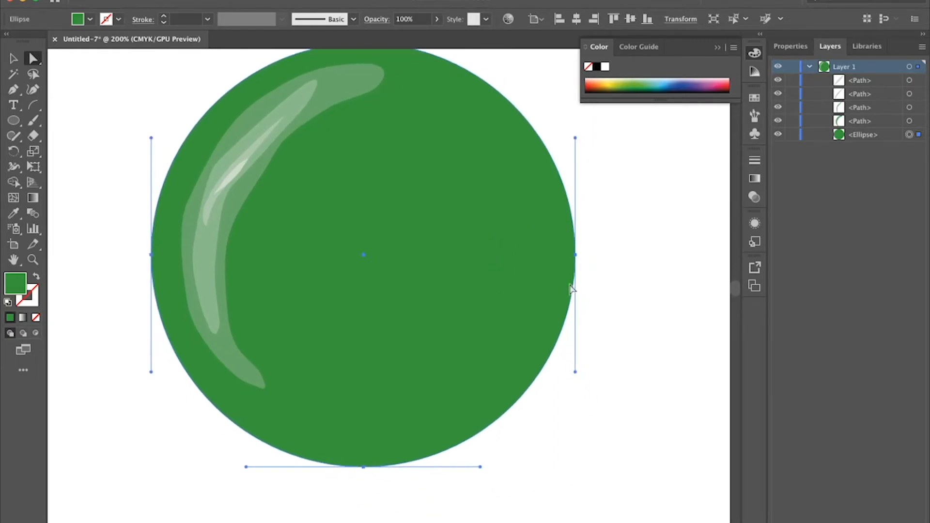
left_click(13, 93)
key("v")
left_click(629, 316)
double_click(17, 282)
left_click(412, 297)
left_click(592, 224)
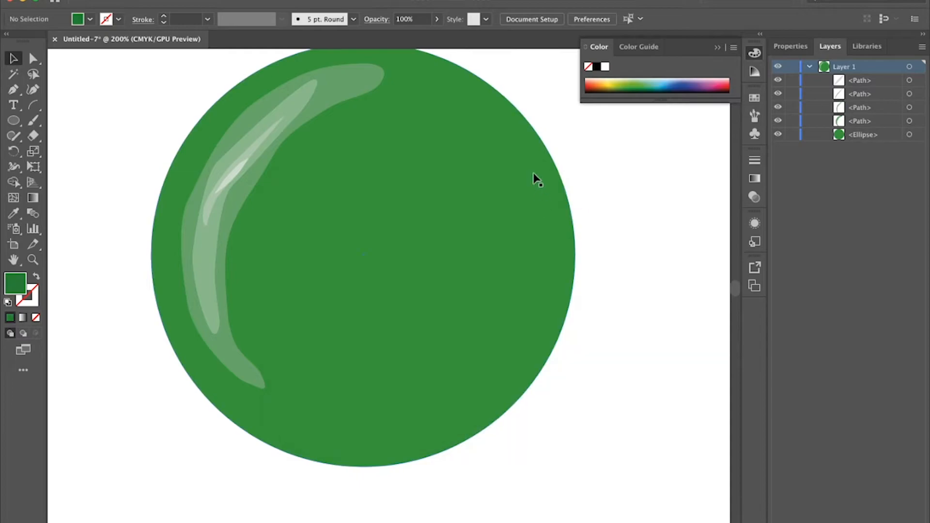
Draw a closed crescent shadow with the Pen tool along the inside of the circle's lower-right edge
key("p")
left_click(518, 142)
left_click_drag(548, 298, 519, 374)
left_click_drag(457, 427, 413, 442)
left_click_drag(343, 438, 361, 417)
left_click_drag(449, 356, 469, 328)
left_click_drag(516, 239, 515, 211)
left_click_drag(498, 178, 529, 161)
Shift the anchor point on the shadow's inner curve slightly inward, and deselect the shadow
key("a")
left_click_drag(516, 239, 506, 237)
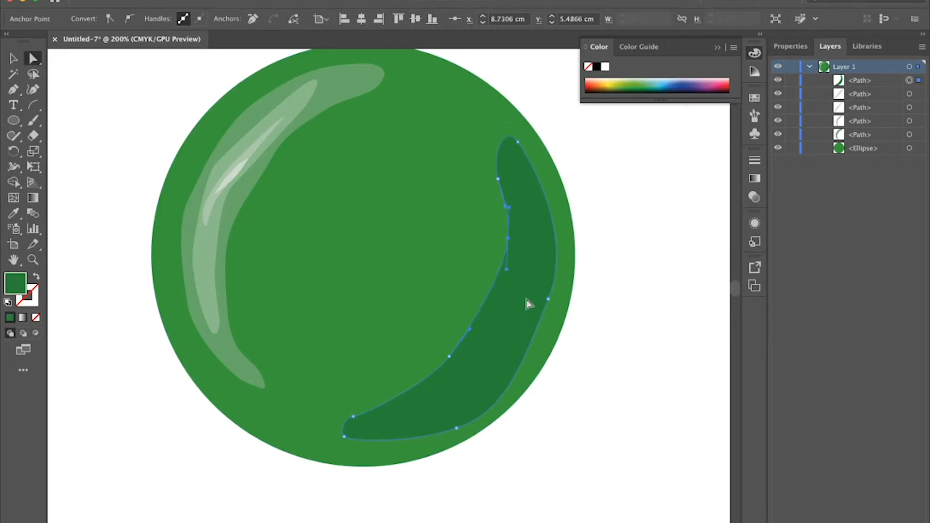
key("v")
left_click(621, 278)
Draw a narrower crescent filled with the darker green 207220 inside the first shadow
key("p")
double_click(12, 278)
left_click(416, 307)
left_click(592, 228)
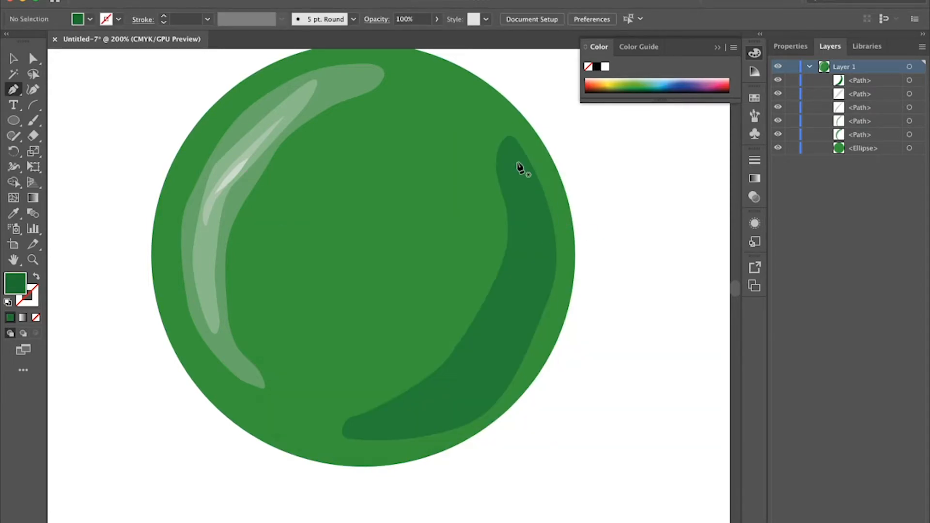
left_click_drag(518, 162, 526, 177)
left_click_drag(544, 240, 544, 262)
left_click_drag(524, 329, 512, 353)
left_click_drag(453, 415, 405, 413)
left_click(464, 370)
left_click(513, 266)
left_click(514, 188)
left_click(517, 162)
key("v")
left_click(636, 295)
Draw a thin third crescent in a very dark green inside the second shadow with the Pen tool
key("p")
double_click(15, 284)
left_click(423, 322)
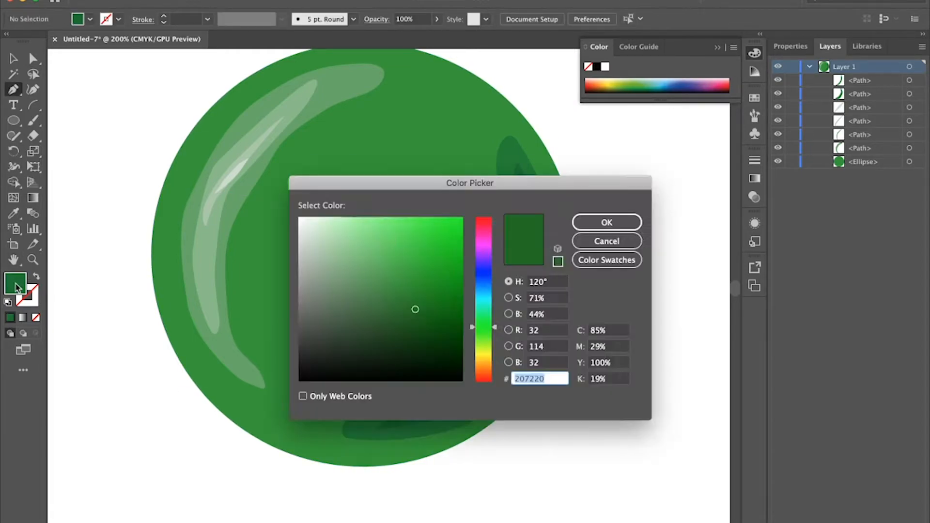
left_click(609, 222)
key("super+equal")
left_click_drag(610, 221, 540, 192)
left_click(522, 100)
left_click_drag(502, 321, 491, 331)
left_click_drag(420, 419, 381, 417)
left_click(347, 441)
left_click_drag(457, 349, 463, 340)
left_click_drag(502, 271, 507, 247)
left_click_drag(520, 174, 519, 151)
left_click(521, 101)
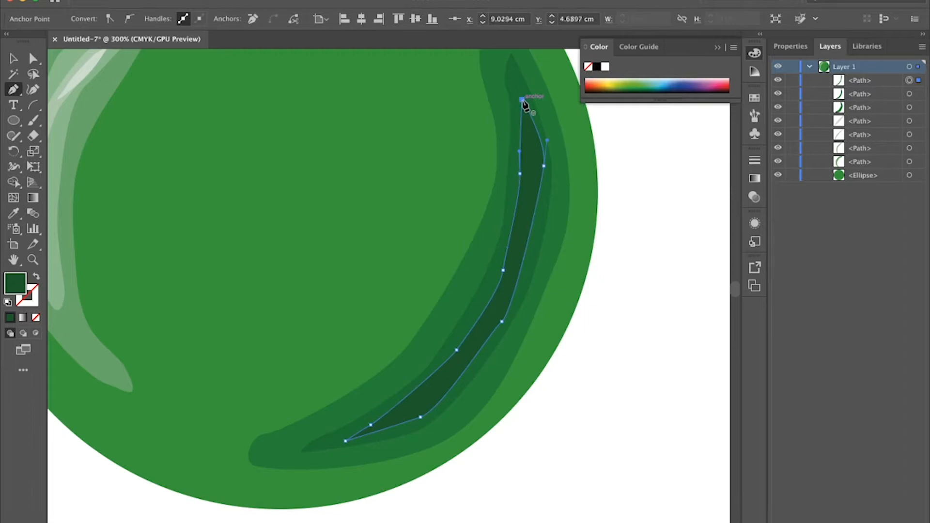
Lock the base circle's ellipse in Layer 1 and switch to the Selection tool
key("super+minus")
key("super+minus")
left_click(792, 176)
key("v")
scroll(652, 247, "down", 3)
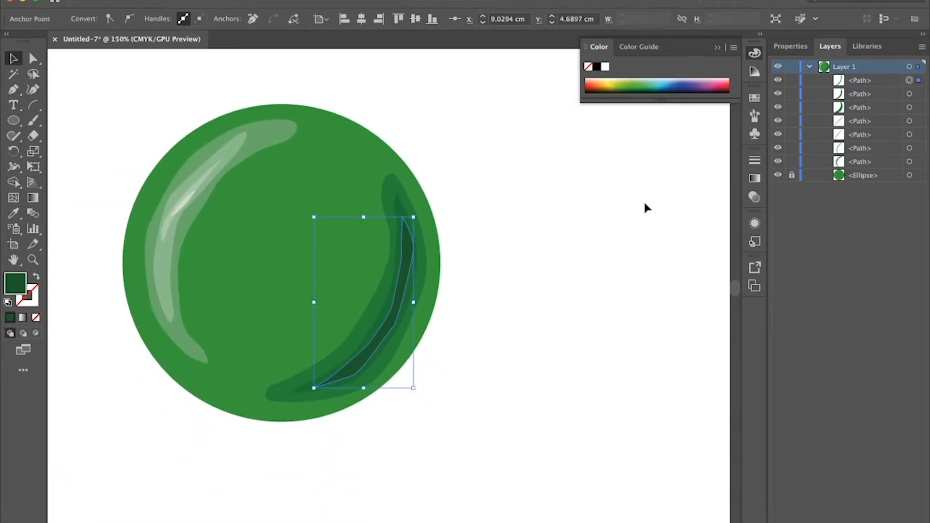
Deselect the shadow and toggle the visibility of Layer 1 and its shading paths to compare the plain circle with the shaded sphere
left_click(640, 213)
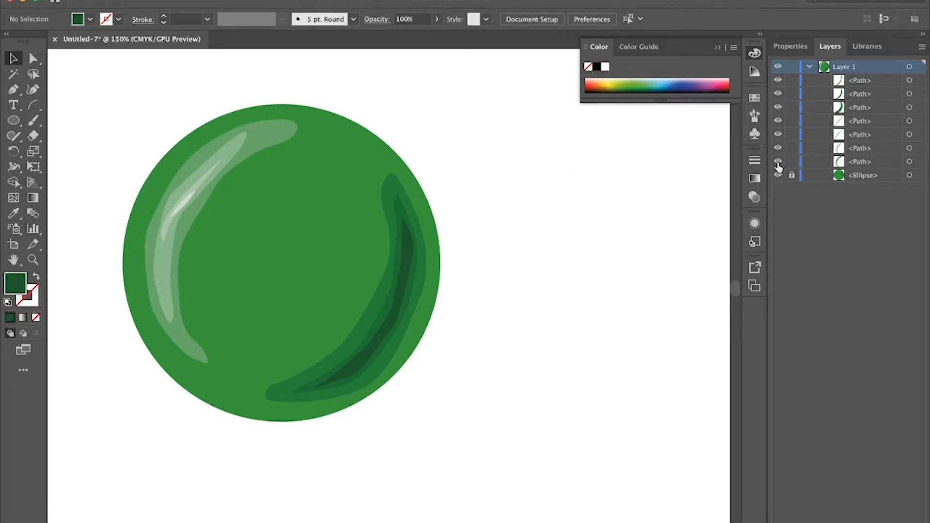
left_click(777, 66)
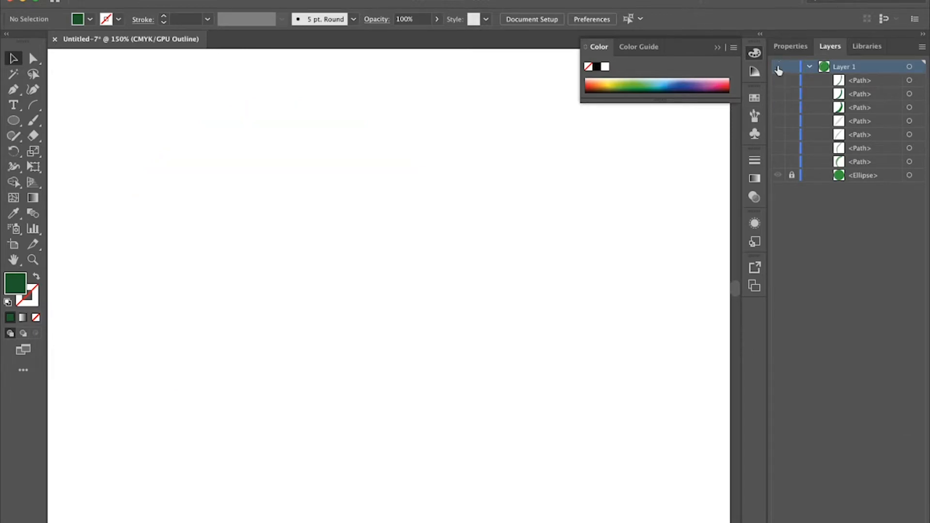
left_click(777, 67)
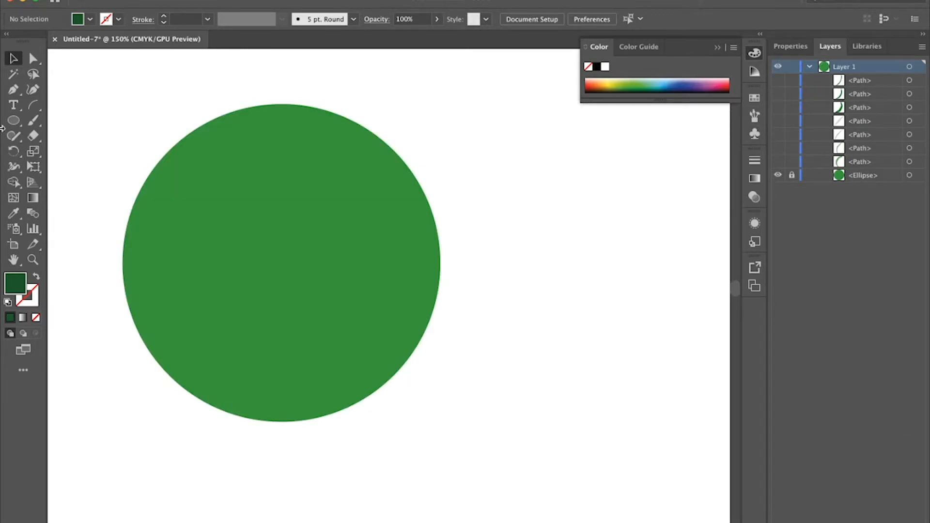
left_click_drag(778, 82, 787, 167)
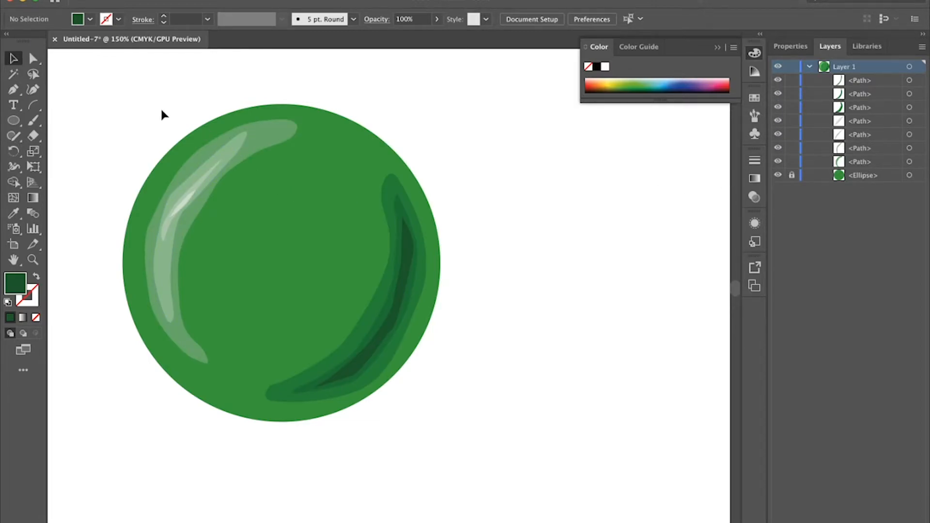
Rotate the four highlight shapes slightly clockwise and move them up to follow the circle's upper-left edge, leaving them deselected
left_click_drag(238, 216, 239, 217)
mouse_move(303, 116)
left_mouse_down()
mouse_move(320, 120)
mouse_move(314, 127)
left_mouse_up()
left_click_drag(175, 213, 174, 198)
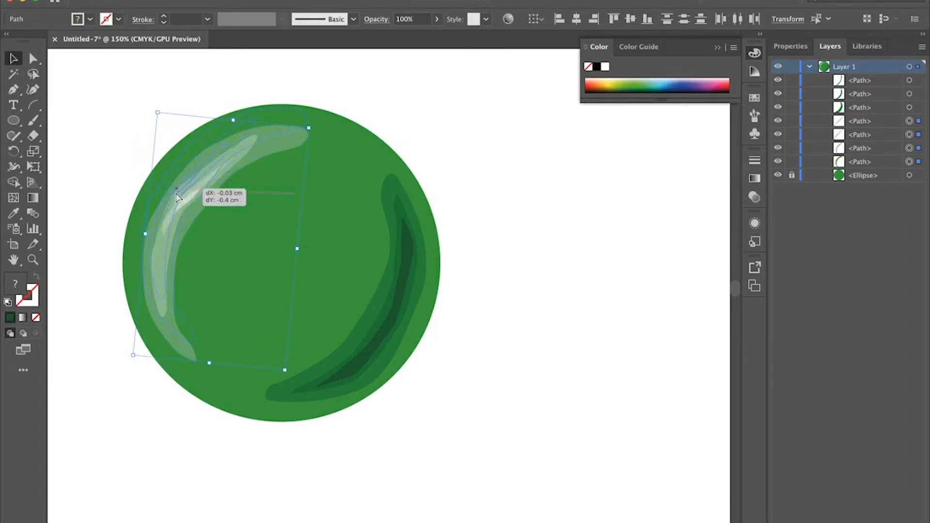
left_click(286, 228)
left_click_drag(100, 124, 210, 314)
left_click_drag(312, 107, 316, 115)
left_click_drag(195, 155, 193, 170)
left_click(575, 193)
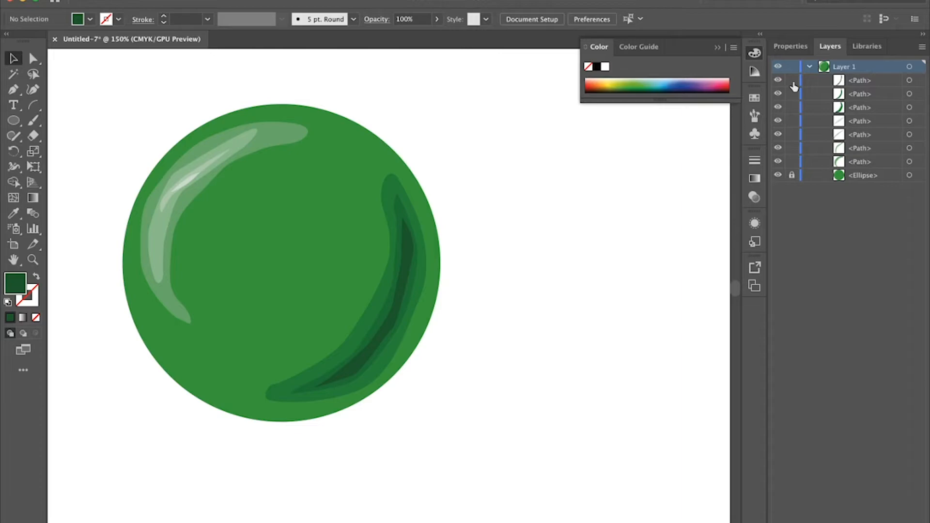
Draw a long, flat ellipse with a dark blue-grey fill across the sphere's base, extending to its right
double_click(15, 283)
left_click_drag(484, 305, 484, 285)
mouse_move(433, 310)
left_mouse_down()
mouse_move(417, 286)
mouse_move(404, 305)
mouse_move(372, 322)
mouse_move(327, 307)
left_mouse_up()
left_click(606, 222)
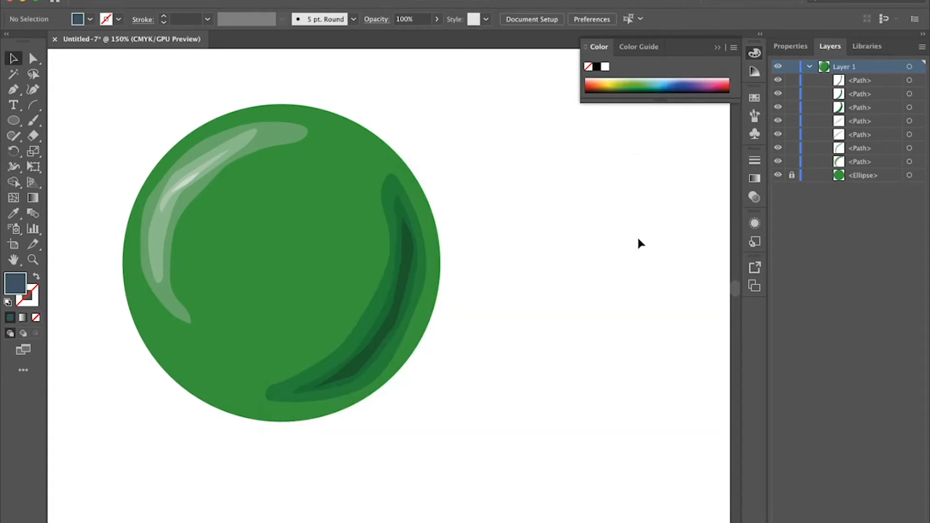
left_click(14, 122)
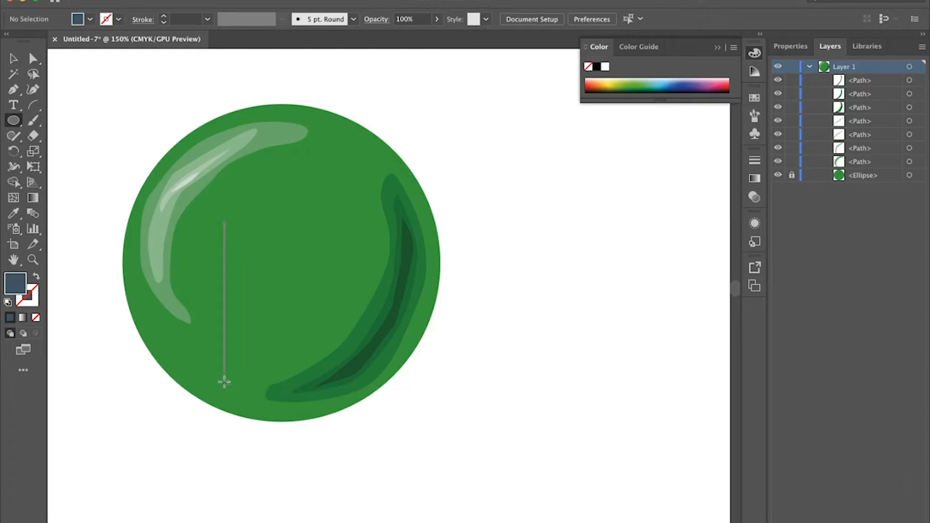
left_click_drag(211, 379, 664, 430)
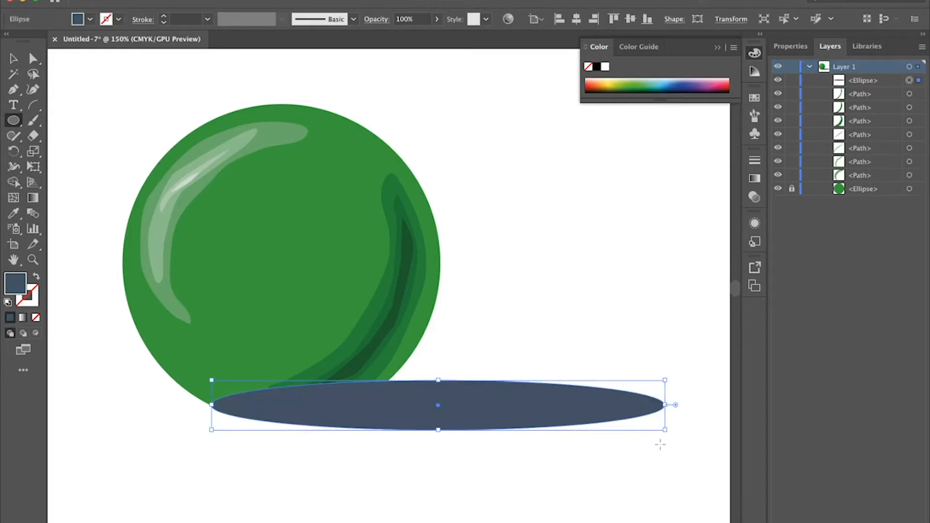
Shorten the blue-grey ellipse from its right end and position it at the sphere's base as a cast shadow
left_click(10, 62)
left_click_drag(457, 397, 466, 388)
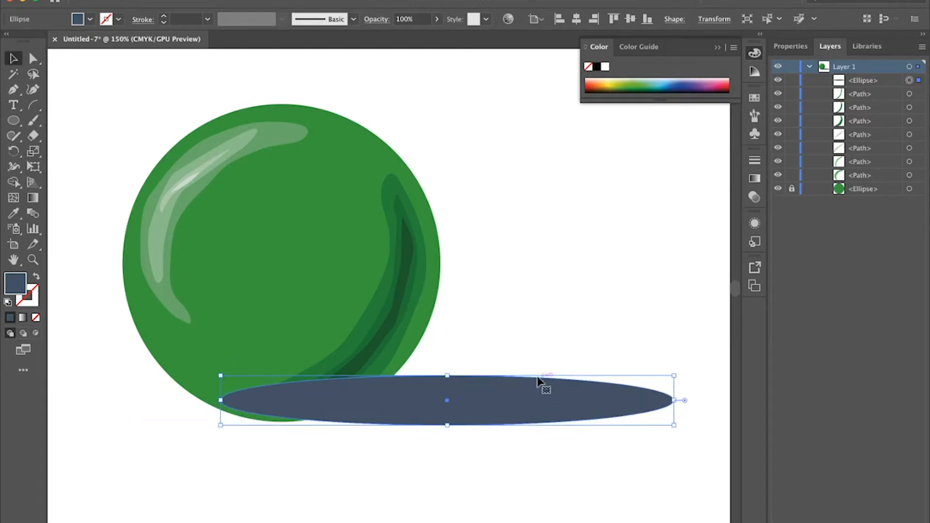
left_click_drag(677, 399, 544, 400)
left_click_drag(400, 416, 404, 417)
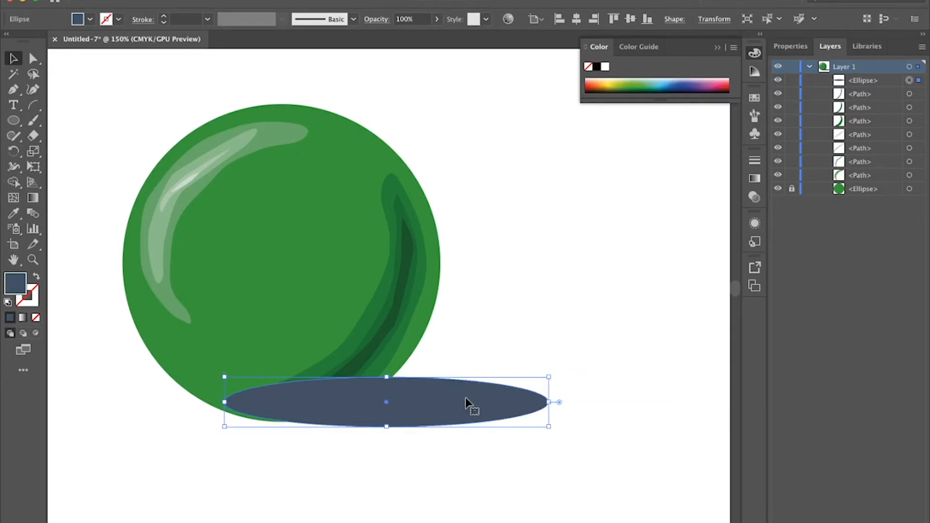
left_click(156, 1)
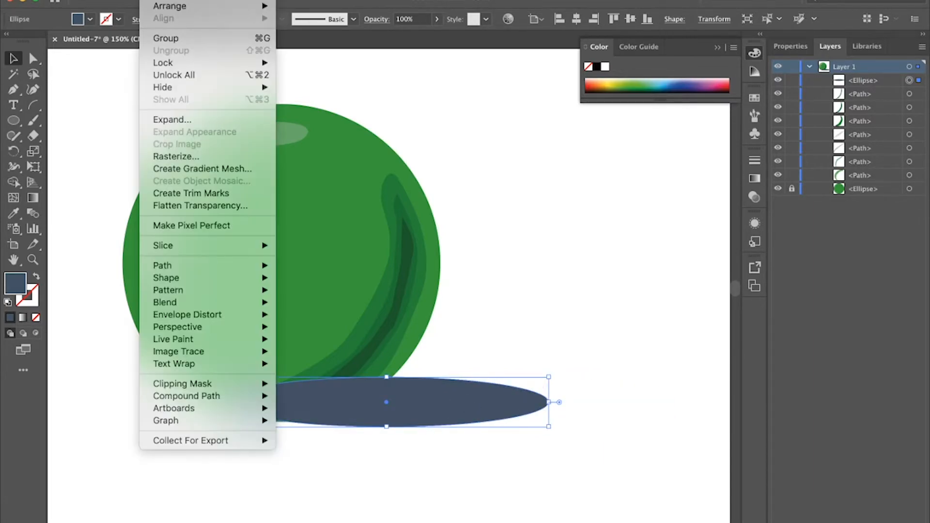
mouse_move(164, 5)
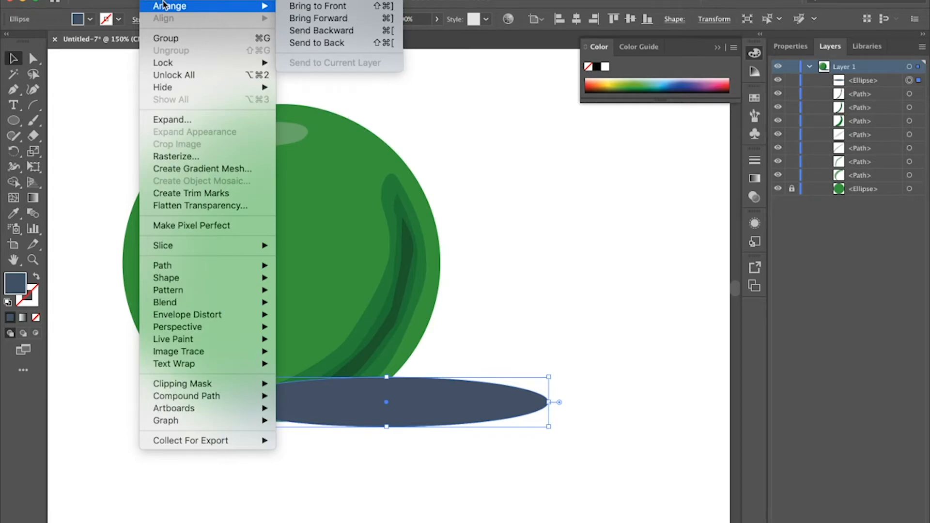
left_click(604, 207)
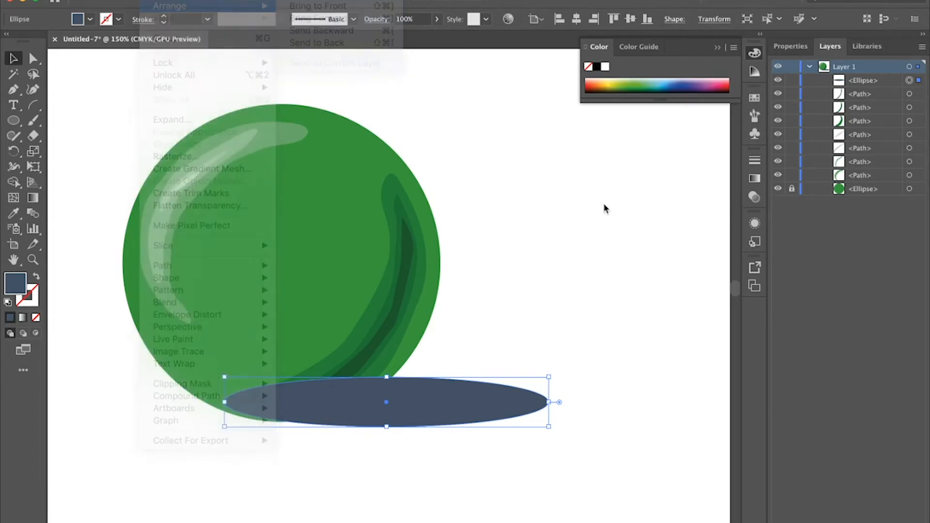
Move the cast shadow ellipse below the green circle in the layer order and deselect it
left_click_drag(867, 88, 857, 195)
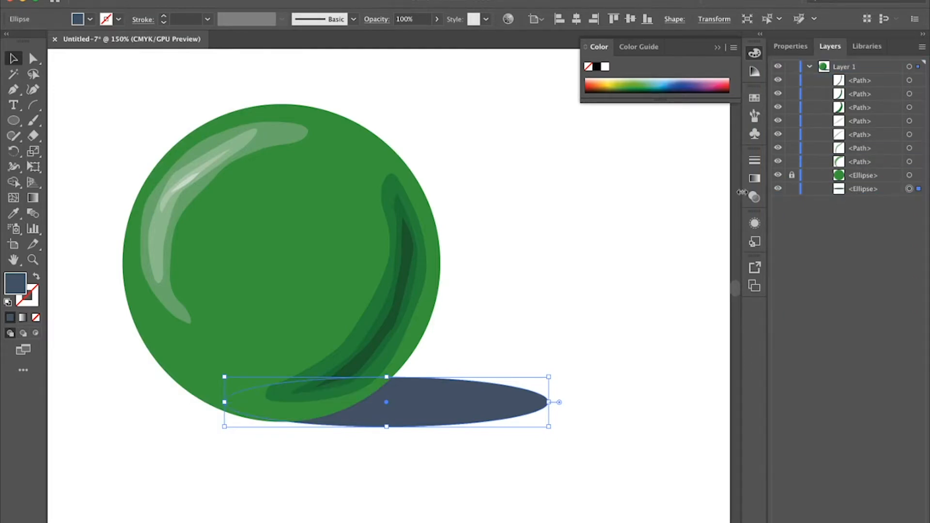
left_click(614, 223)
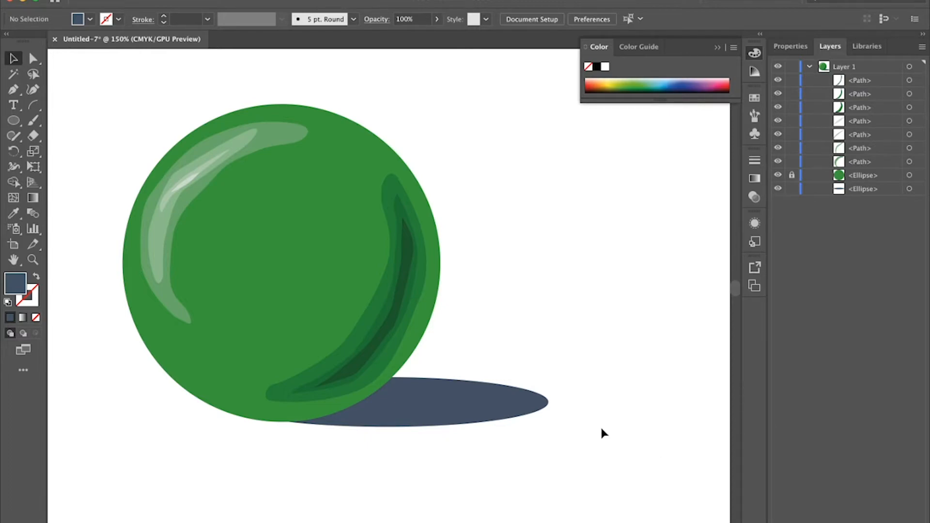
Draw a square with no fill and a 1 pt blue-grey stroke in the empty area below the sphere
scroll(594, 455, "down", 10)
left_click_drag(533, 368, 535, 369)
left_click_drag(400, 375, 378, 309)
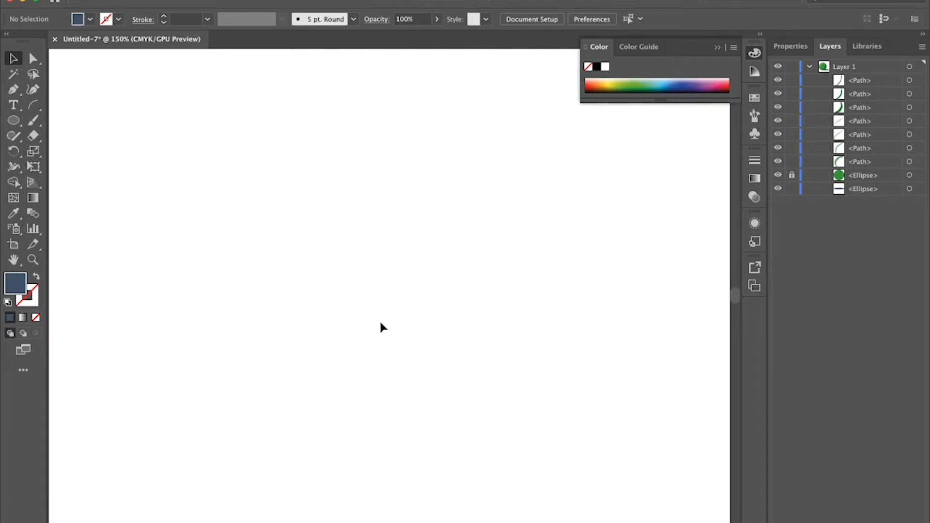
left_click(36, 277)
left_click(16, 123)
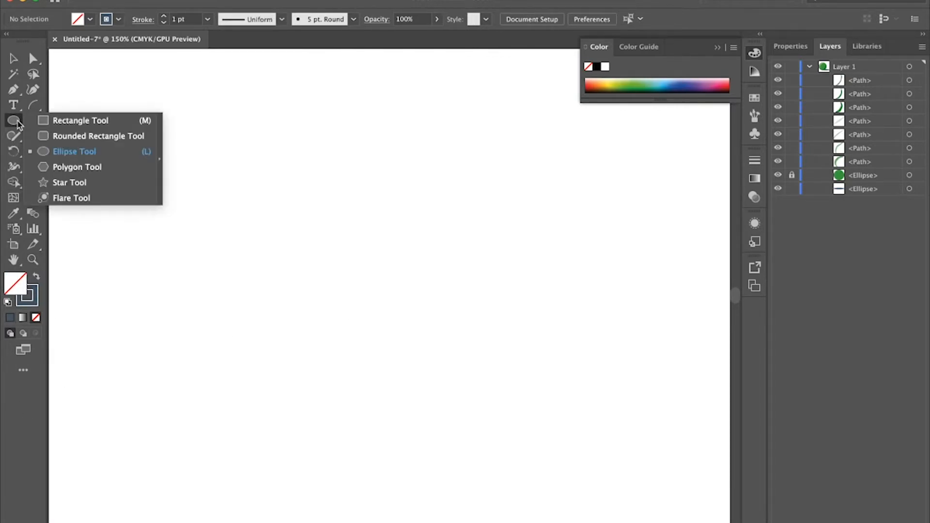
left_click(97, 120)
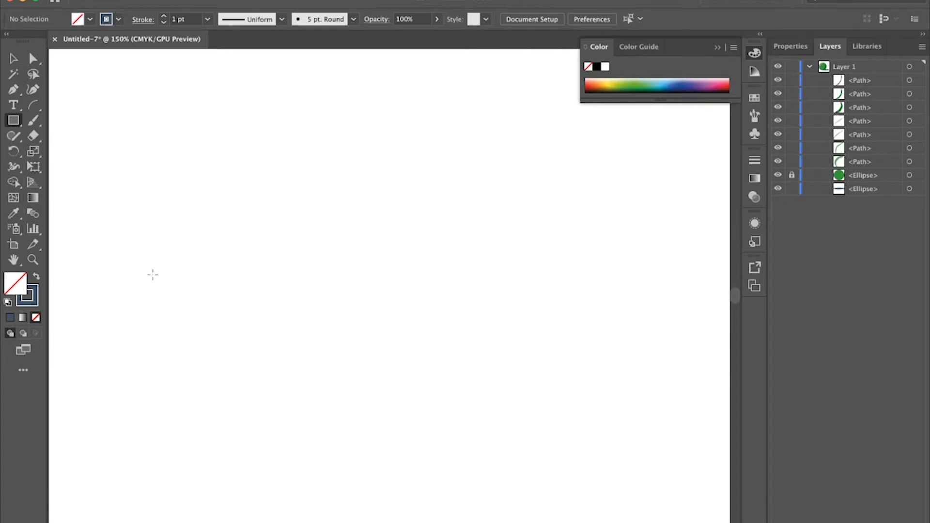
key("super+minus")
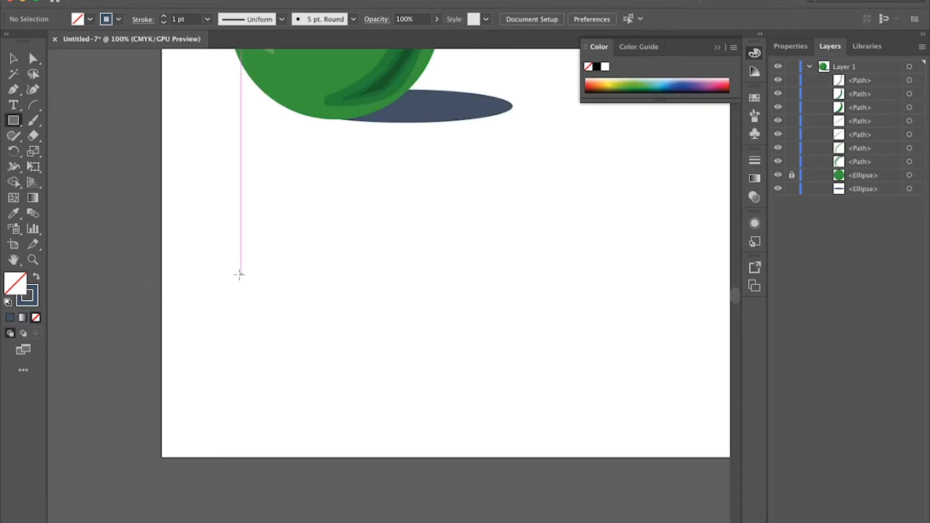
left_click_drag(216, 276, 305, 345)
key("v")
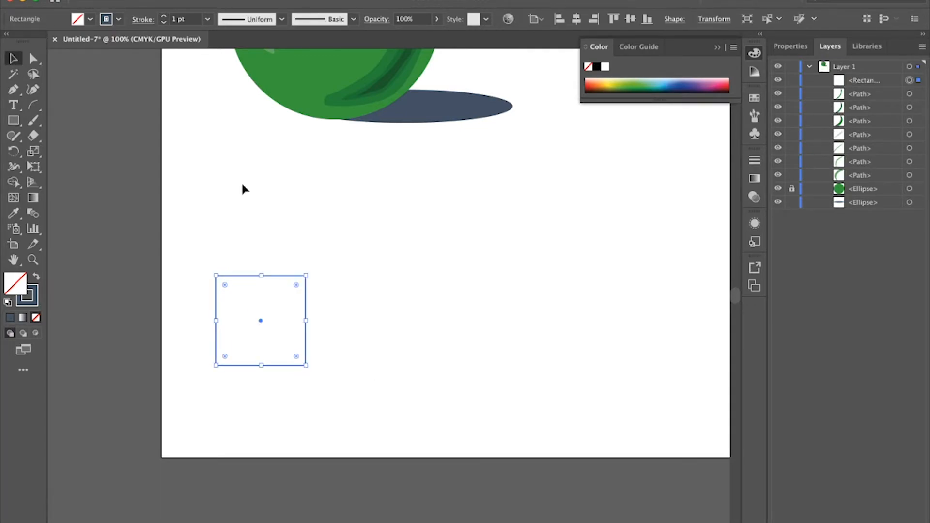
left_click(318, 219)
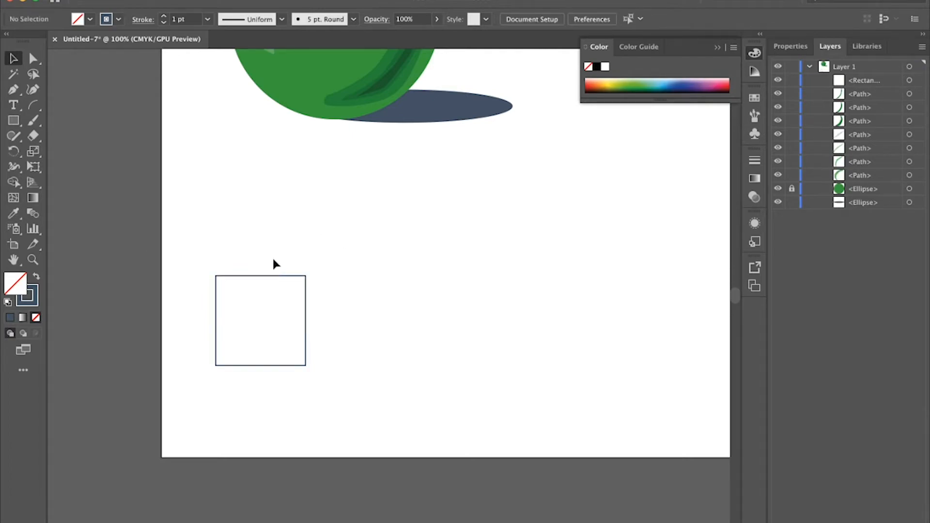
Duplicate the square and place the copy up and to the right of the original
left_click(216, 297)
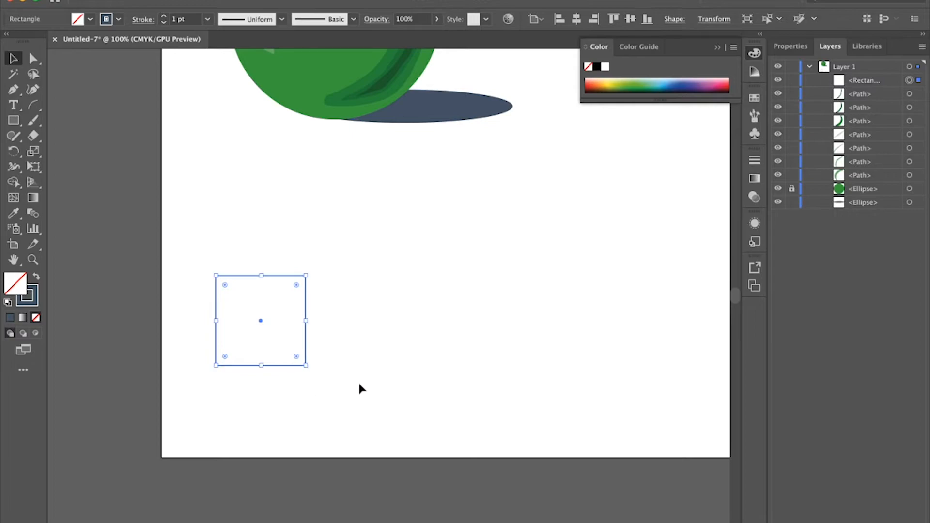
key("super+v")
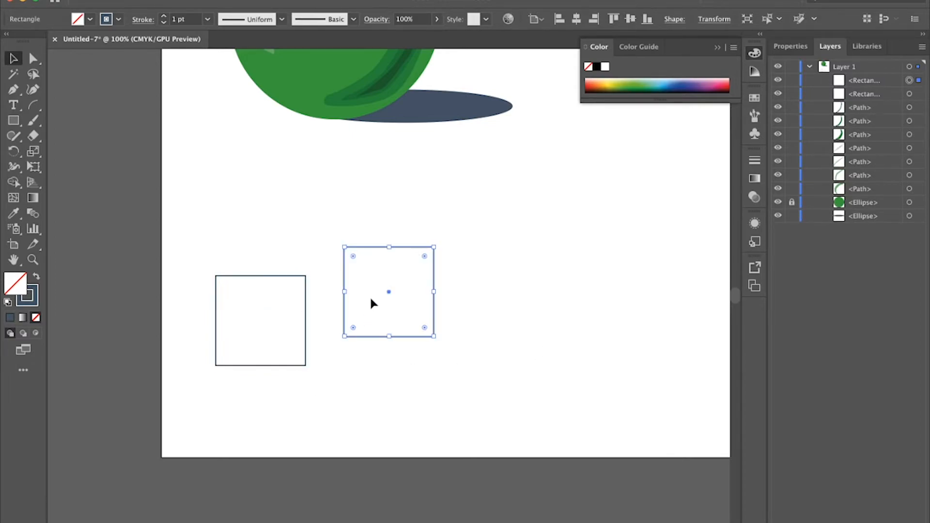
left_click(560, 289)
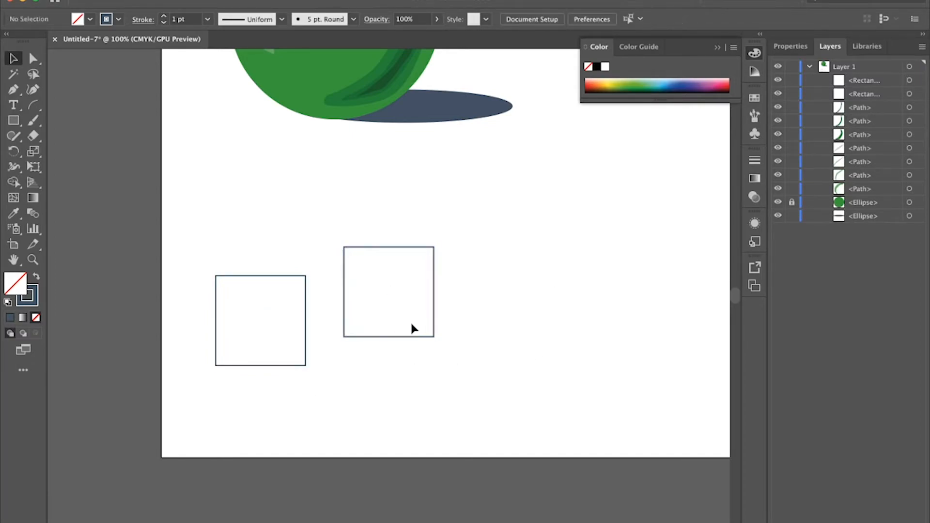
left_click_drag(374, 247, 349, 224)
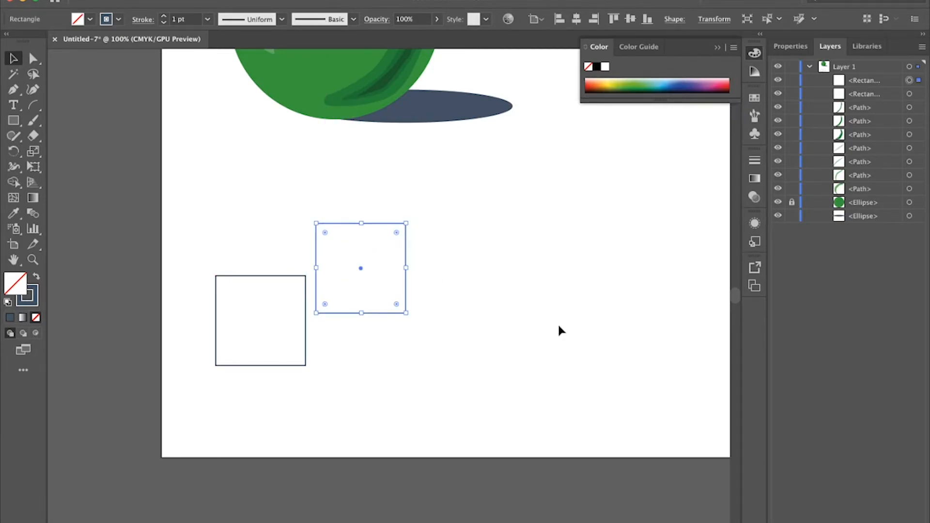
left_click(545, 366)
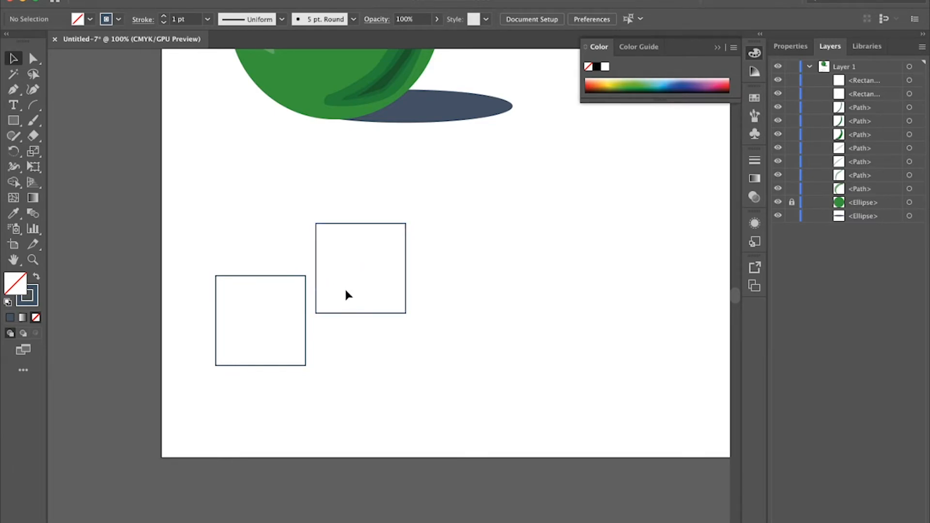
Connect the four matching corners of the two squares with straight lines to form a wireframe box
left_click_drag(33, 104, 71, 105)
left_click_drag(305, 276, 405, 224)
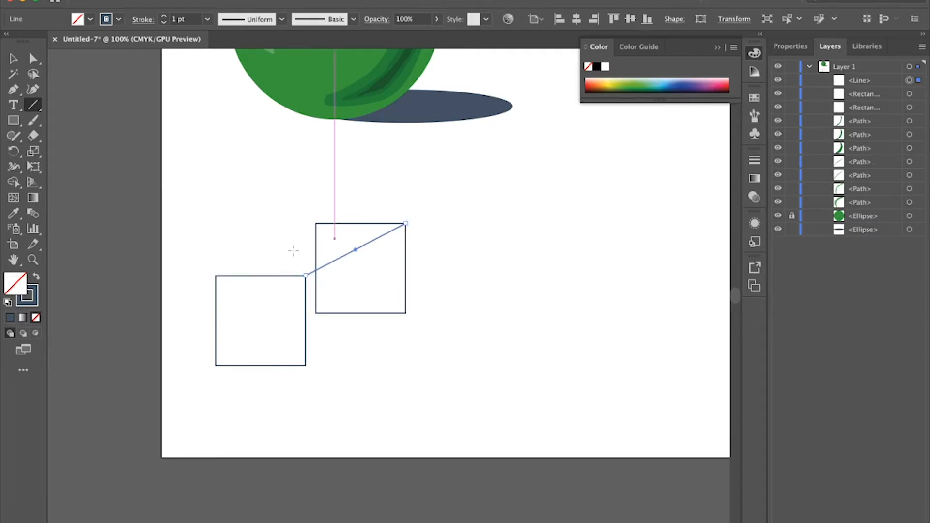
left_click_drag(215, 275, 316, 223)
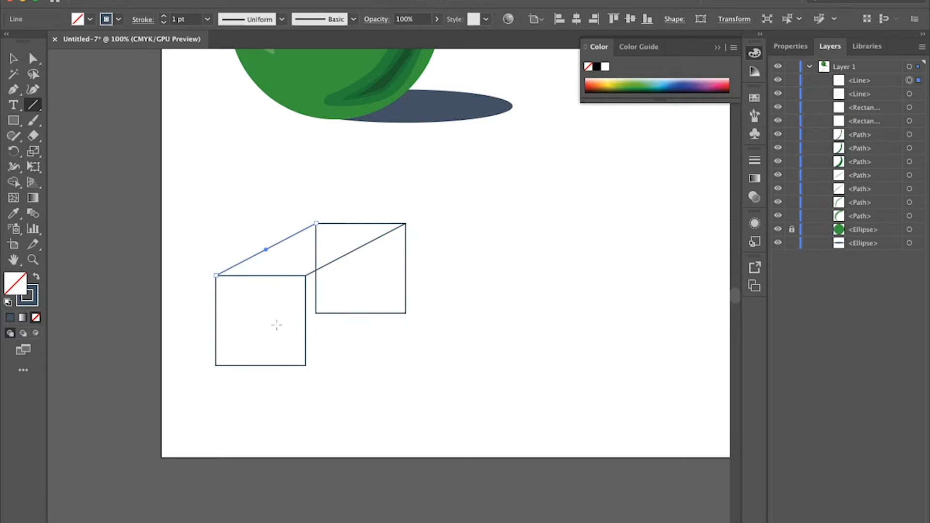
left_click_drag(306, 364, 405, 313)
left_click_drag(216, 364, 315, 314)
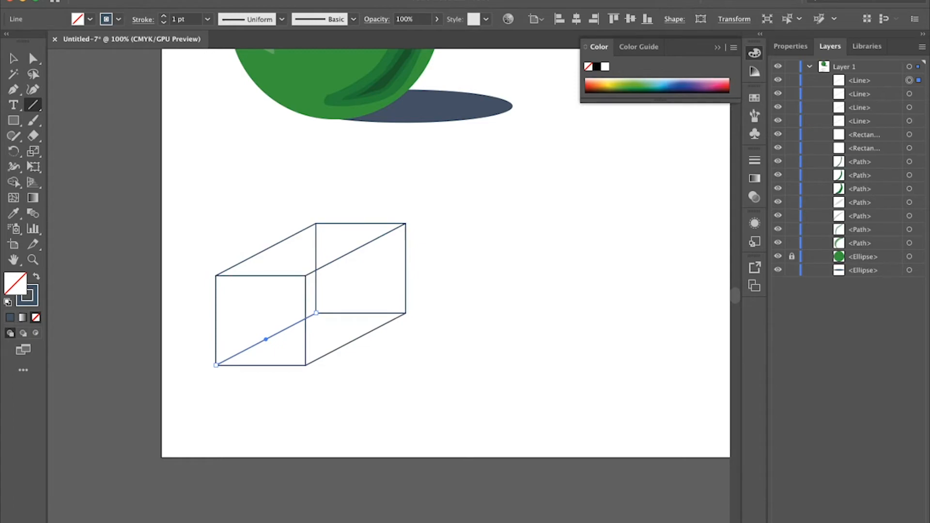
Select the whole wireframe box and merge the two regions of its top face into one shape with the Shape Builder tool
left_click(13, 59)
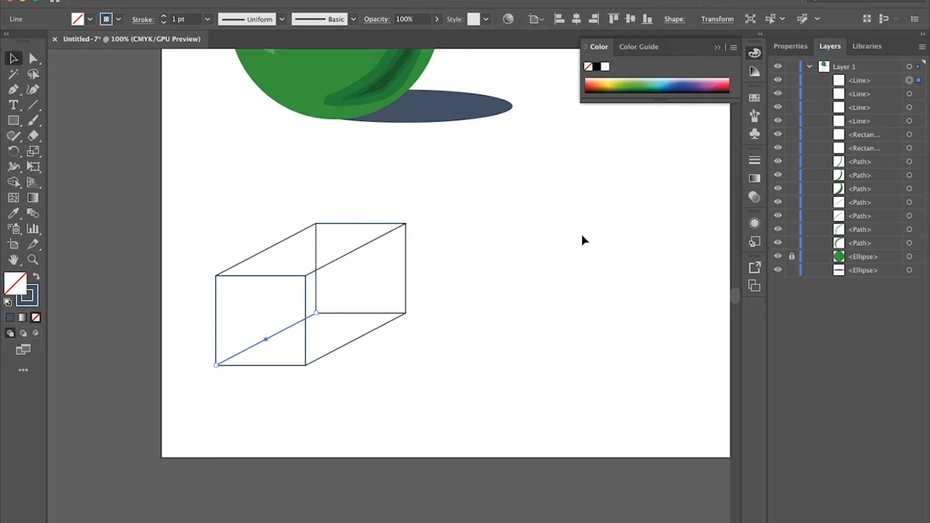
left_click_drag(181, 196, 527, 401)
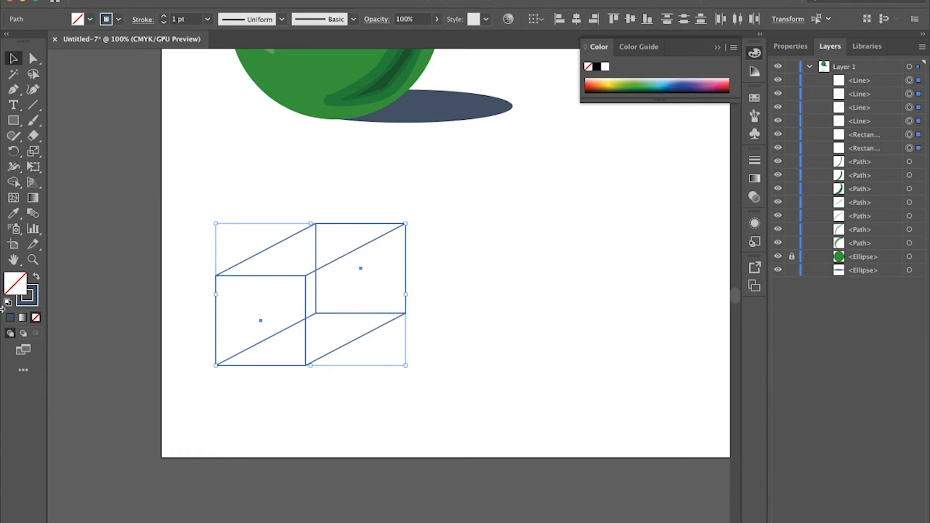
key("super+equal")
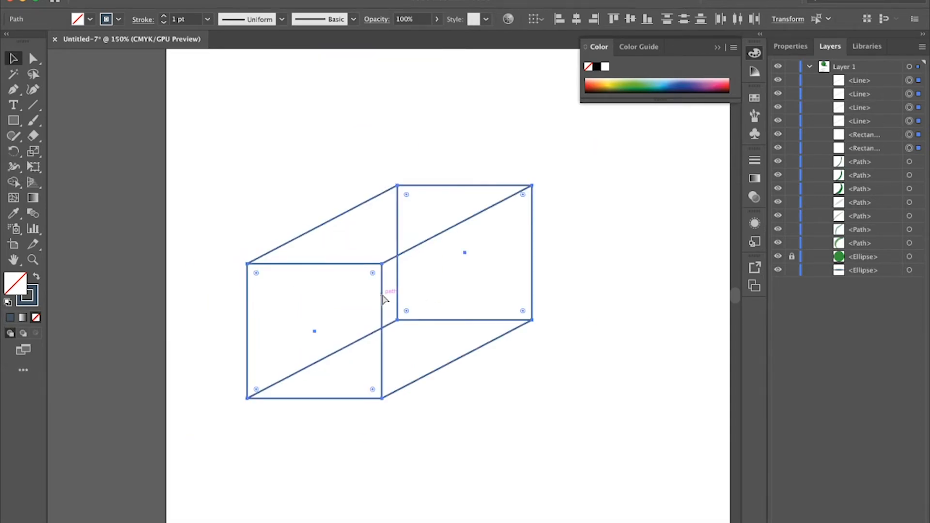
key("super+equal")
left_click_drag(554, 315, 476, 308)
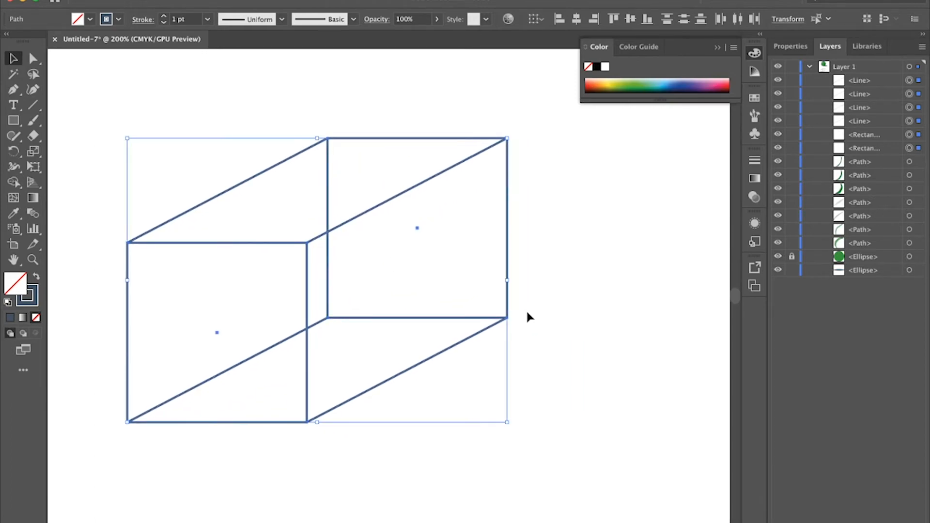
left_click(13, 182)
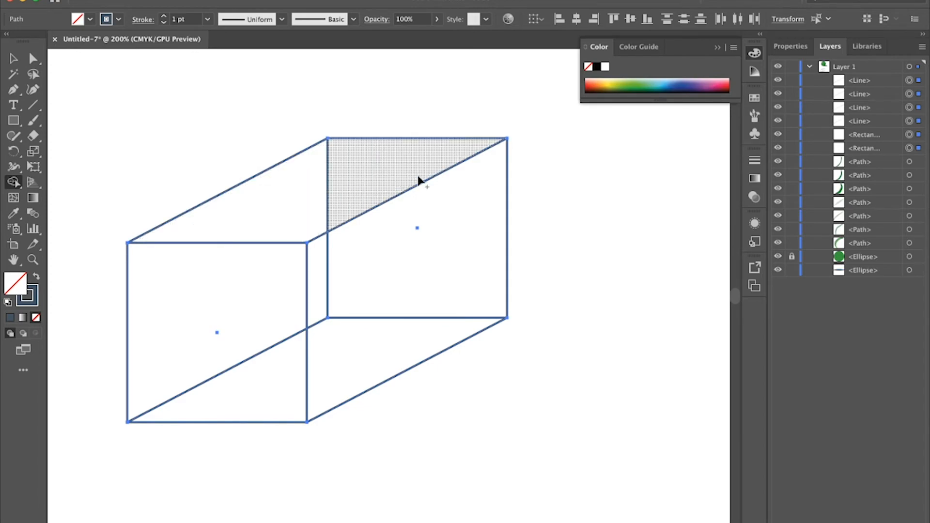
left_click_drag(261, 214, 269, 211)
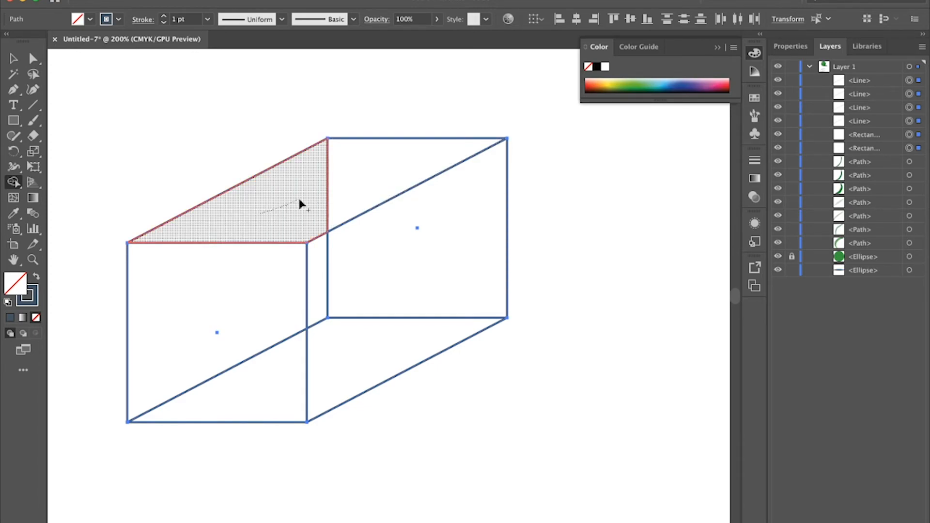
left_click_drag(325, 189, 341, 180)
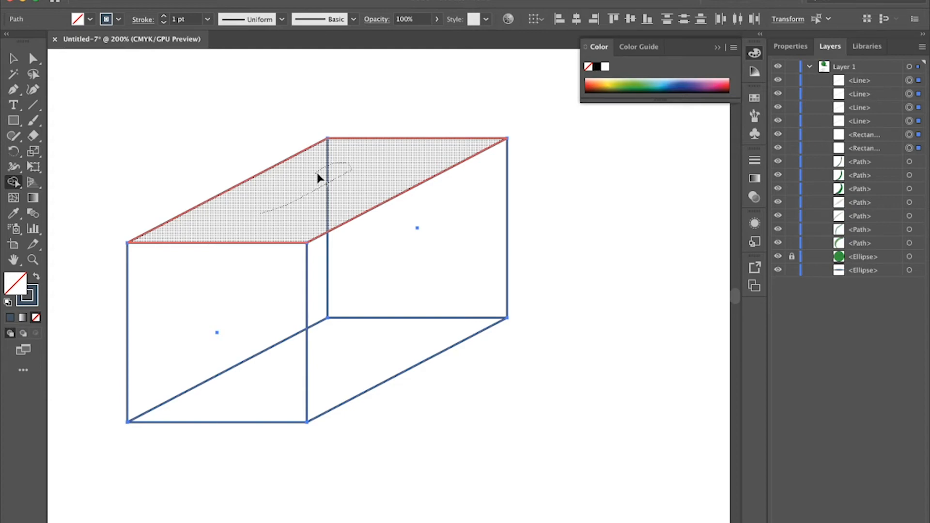
left_click_drag(317, 179, 315, 172)
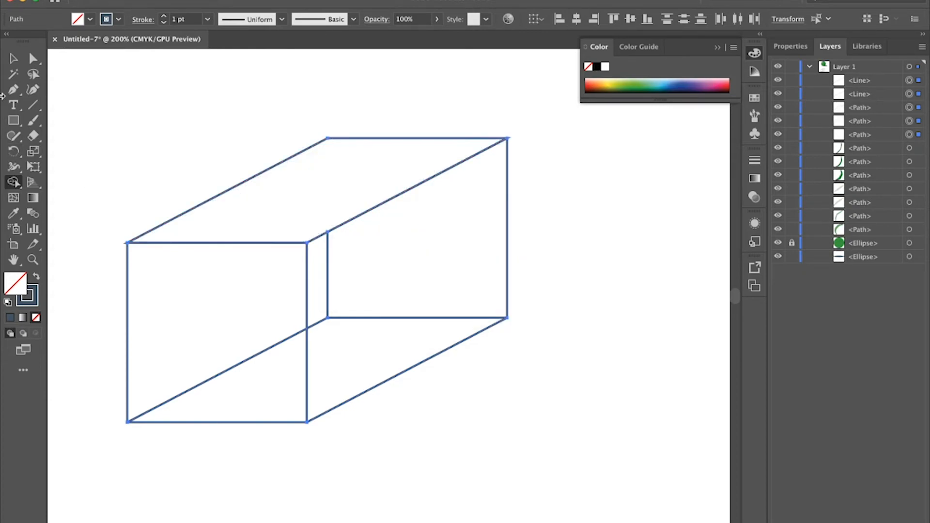
Move the merged top face away from the box to test that it is separate, and undo the move
left_click(14, 59)
left_click(161, 83)
left_click_drag(279, 166, 257, 122)
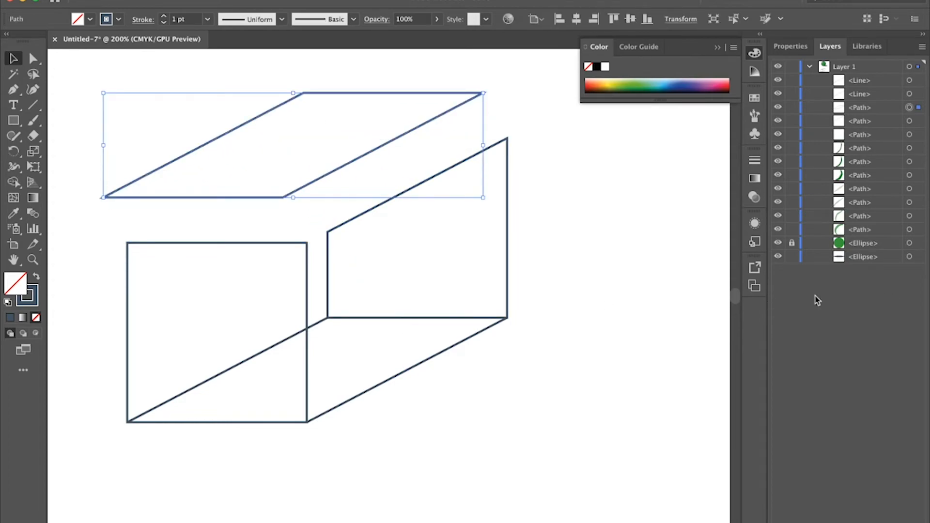
key("super+z")
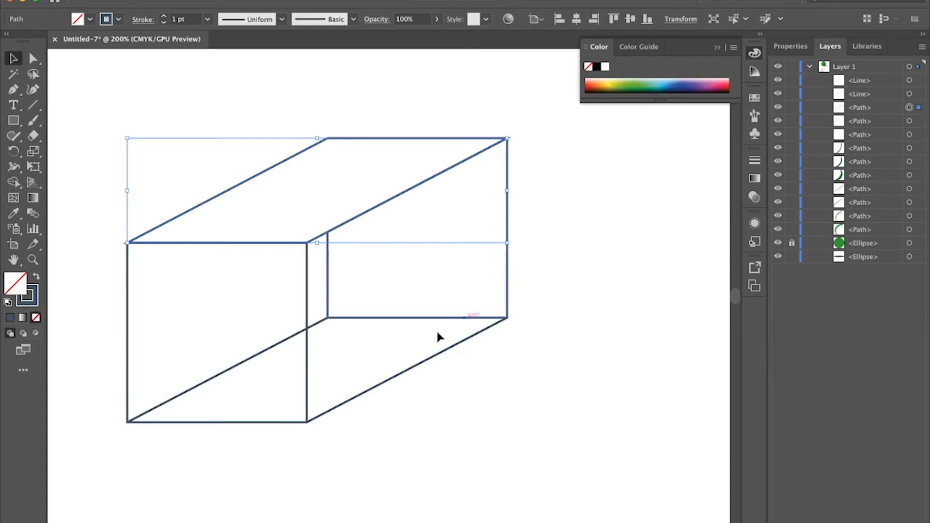
left_click(585, 367)
Select the box and merge the regions of its front face and right side face into single shapes with Shape Builder
left_click_drag(98, 134, 616, 437)
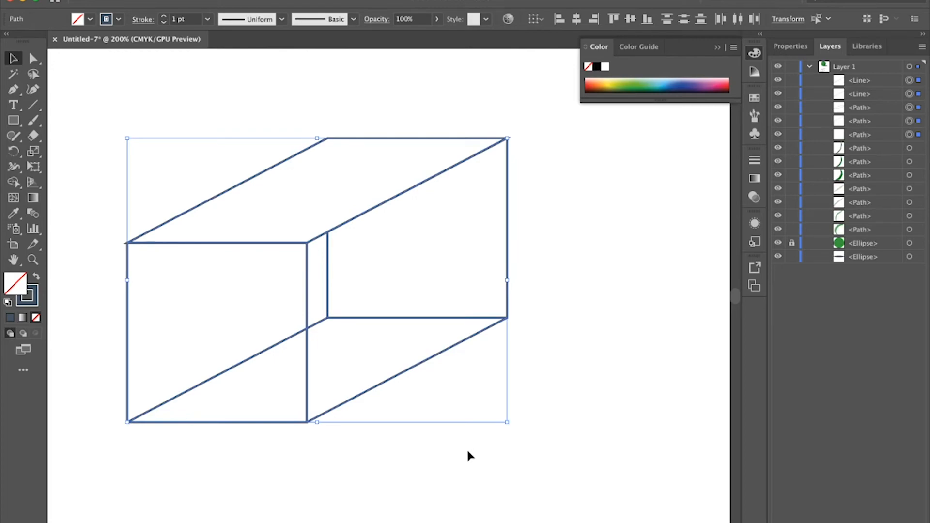
left_click(11, 183)
left_click_drag(291, 271, 269, 270)
mouse_move(181, 379)
left_mouse_down()
mouse_move(225, 413)
mouse_move(259, 374)
mouse_move(223, 345)
left_mouse_up()
mouse_move(428, 271)
left_mouse_down()
mouse_move(318, 275)
mouse_move(336, 359)
mouse_move(380, 300)
mouse_move(348, 287)
mouse_move(350, 312)
left_mouse_up()
left_click(14, 59)
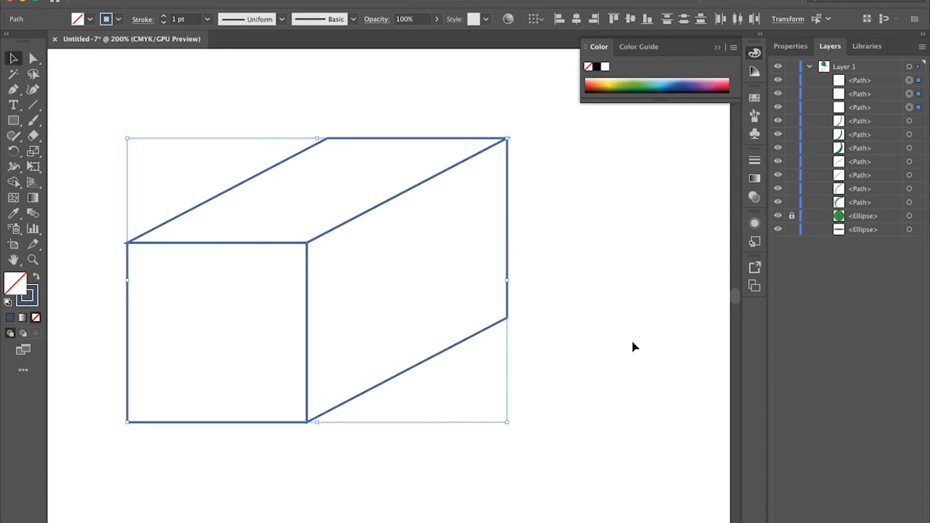
Move the box's side face and front face away in turn to test that they are separate, undoing each move
left_click(596, 341)
left_click_drag(417, 365, 488, 392)
key("ctrl+z")
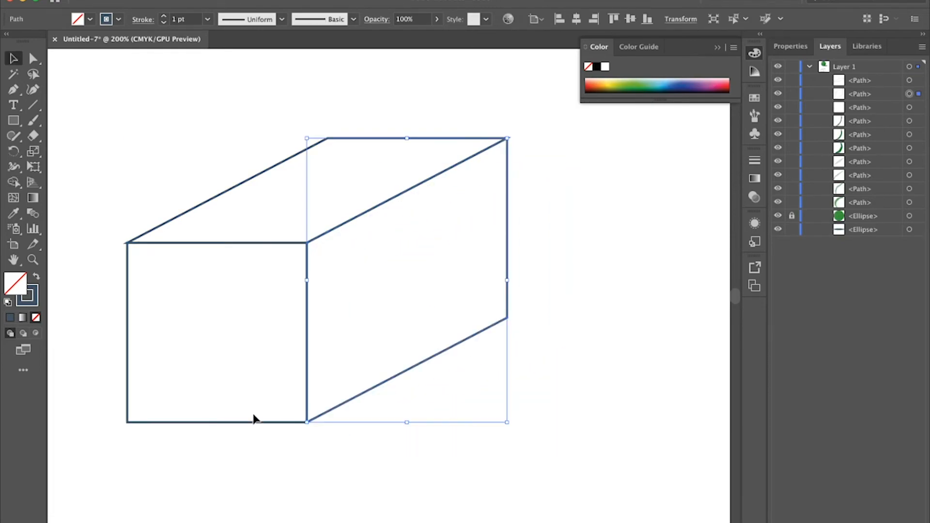
left_click_drag(252, 423, 246, 469)
key("ctrl+z")
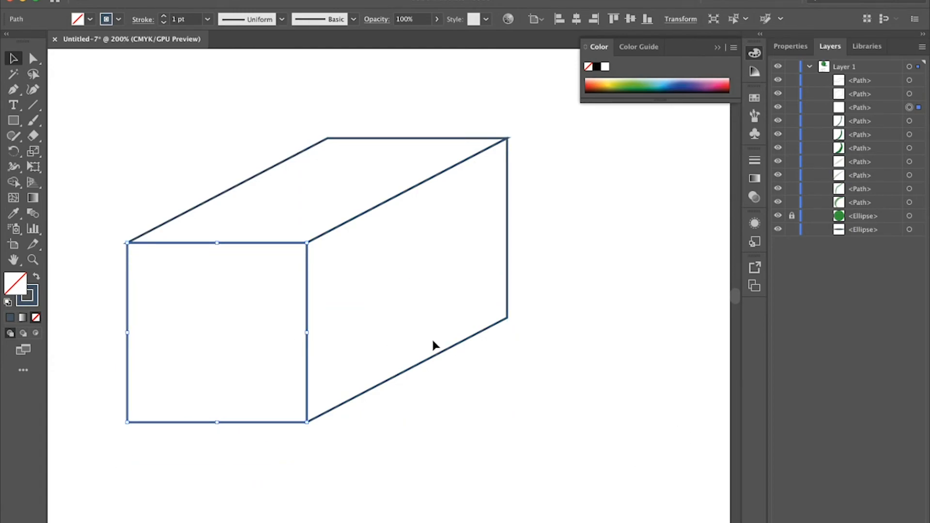
left_click(624, 318)
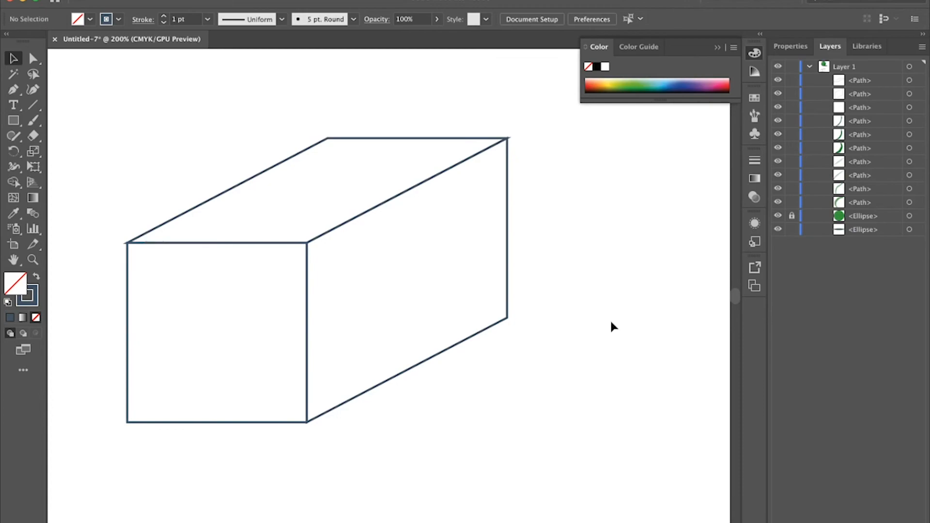
Select all three faces of the box and fill them with dark purple 4A3A51
left_click_drag(77, 173, 557, 406)
left_click(622, 400)
left_click_drag(119, 162, 556, 451)
left_click(556, 451)
left_click_drag(182, 155, 474, 376)
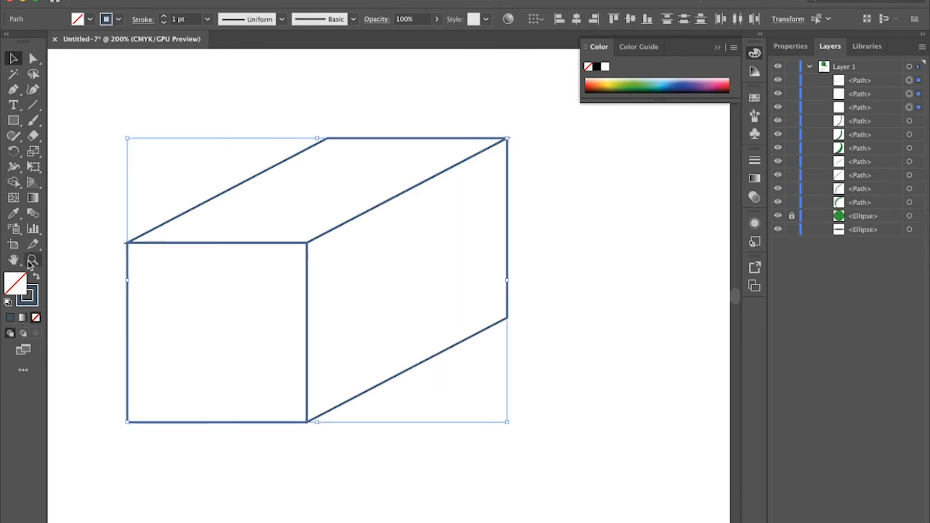
double_click(27, 295)
left_click(484, 252)
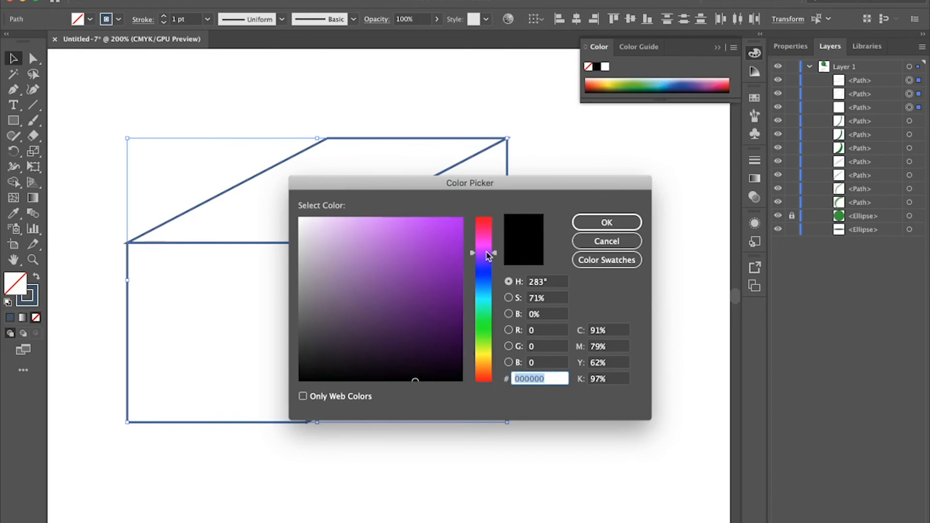
left_click(344, 328)
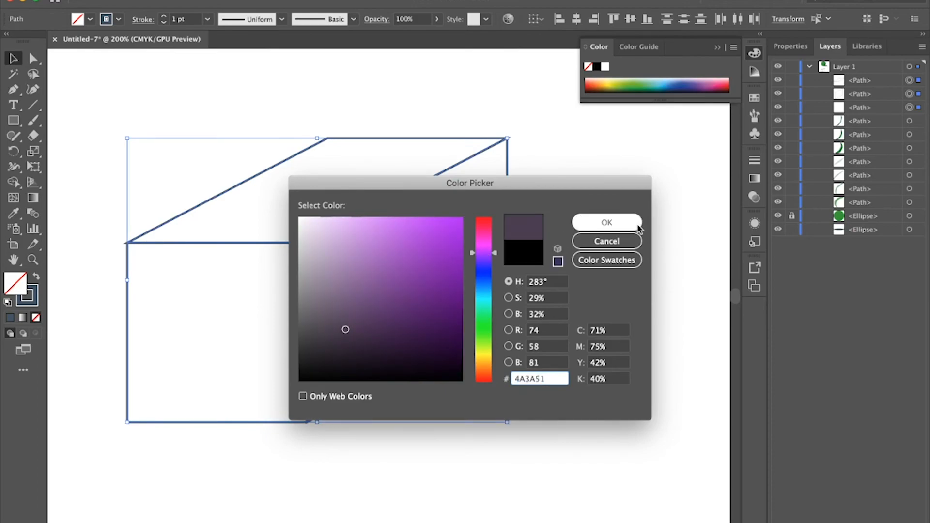
left_click(606, 223)
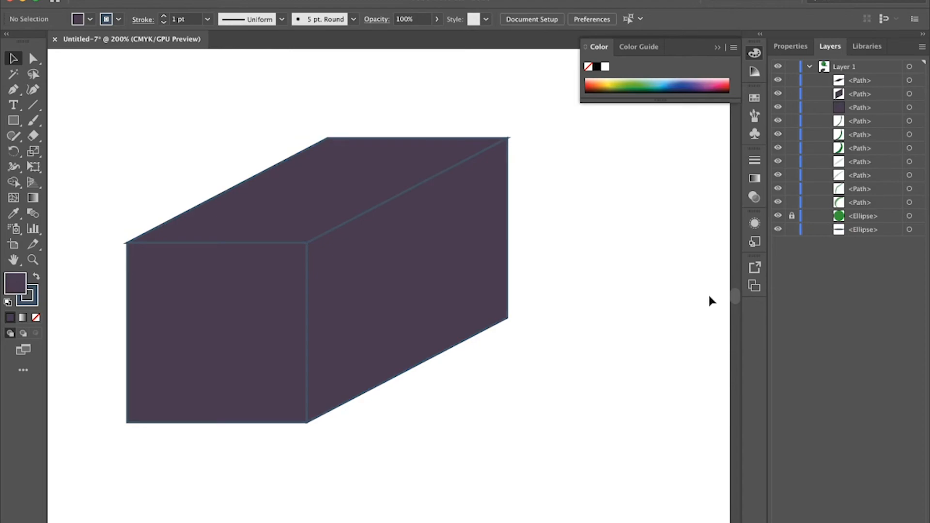
Fill the box's top face with light greyish purple A595AD
left_click(330, 193)
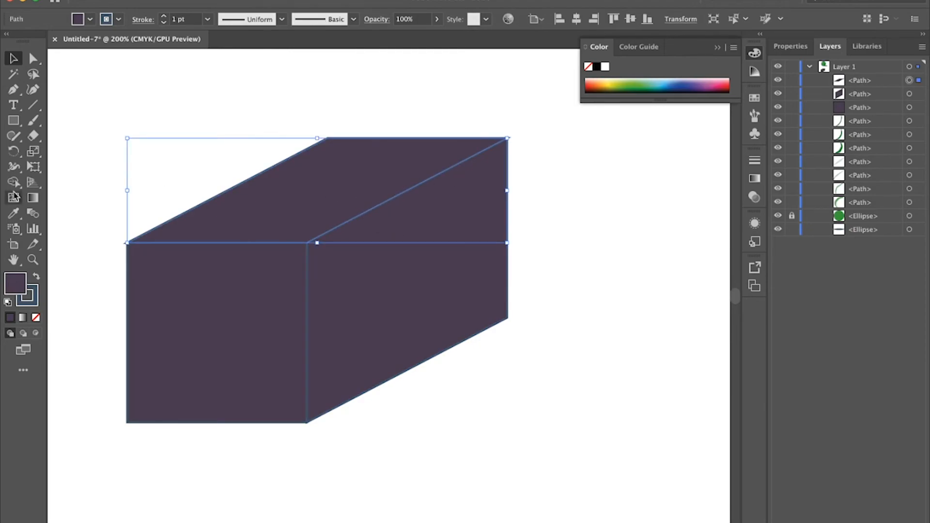
double_click(15, 284)
left_click(320, 280)
left_click_drag(320, 281, 321, 270)
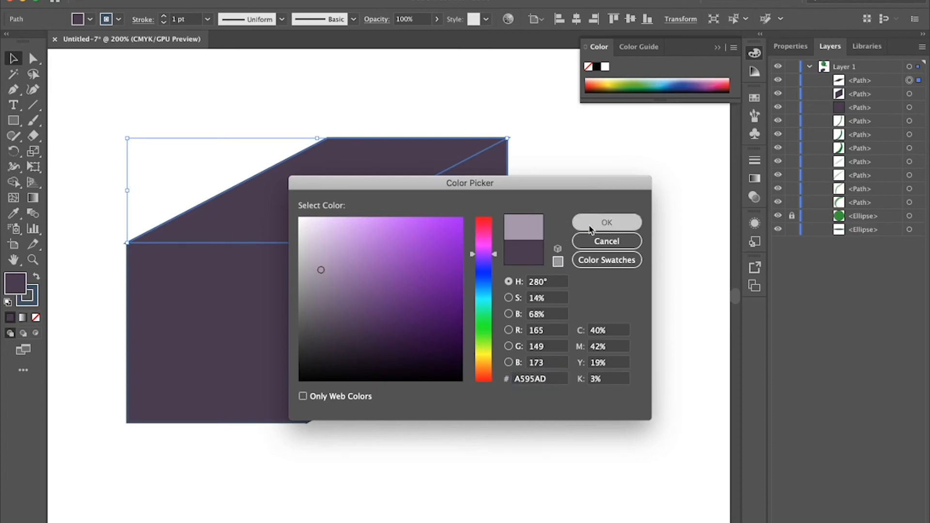
left_click(591, 226)
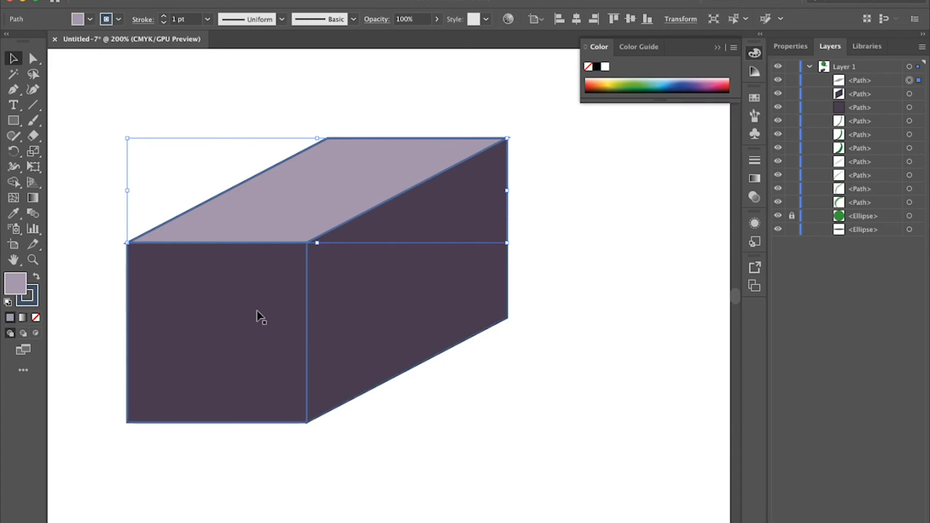
Fill the box's front face with mid-tone purple 6F5E77 and deselect it
double_click(232, 306)
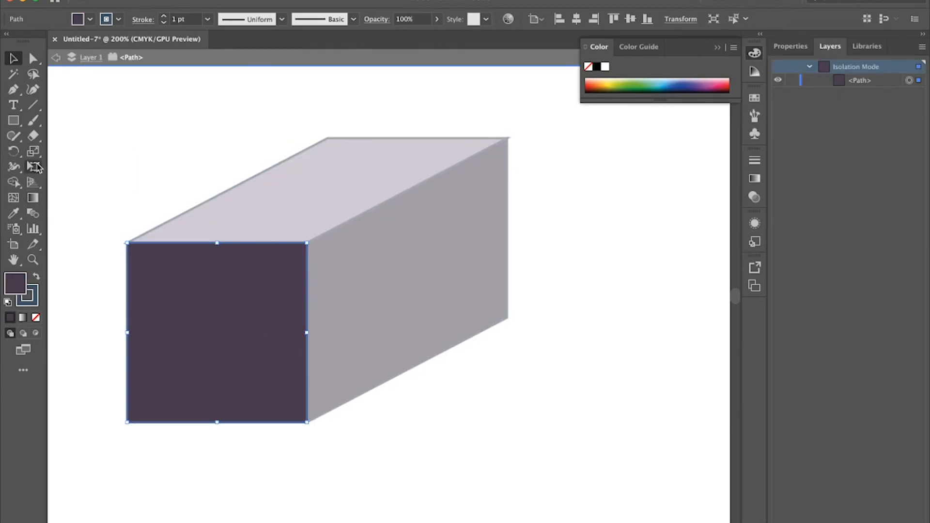
key("Escape")
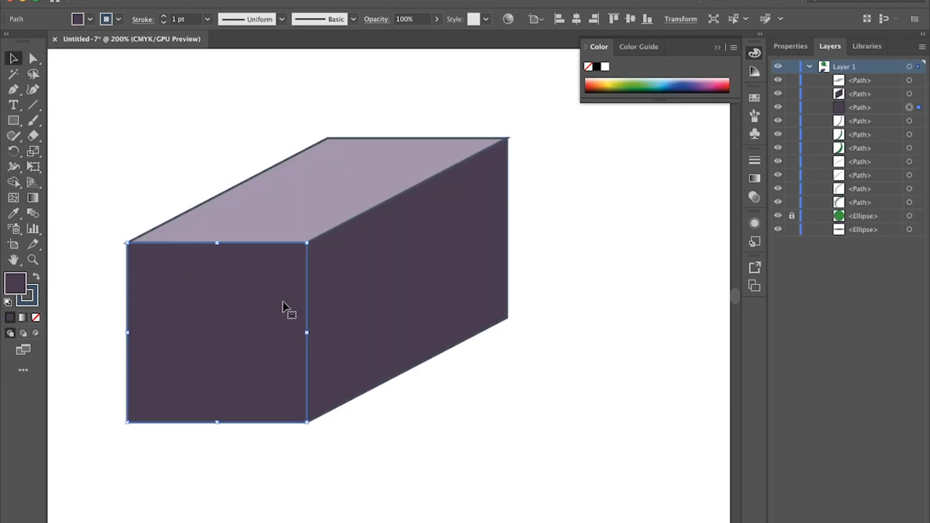
double_click(22, 286)
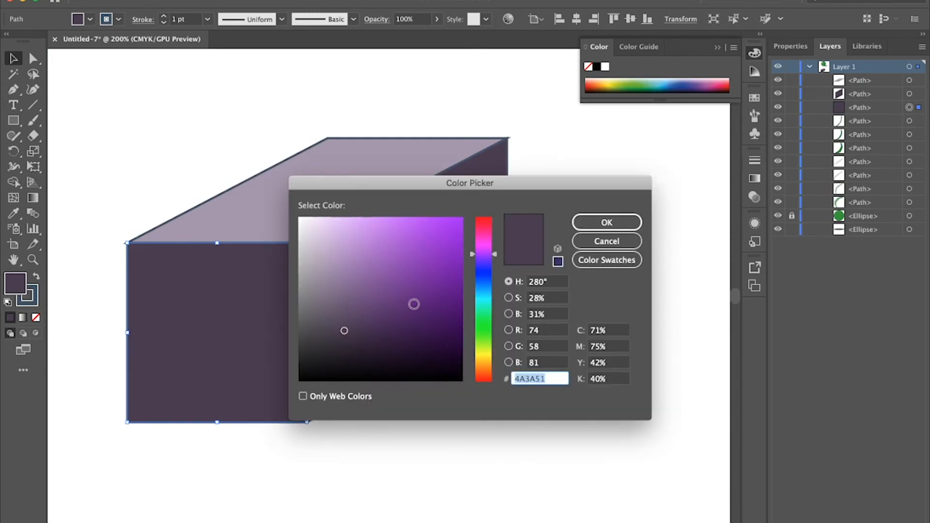
left_click(333, 303)
left_click(611, 222)
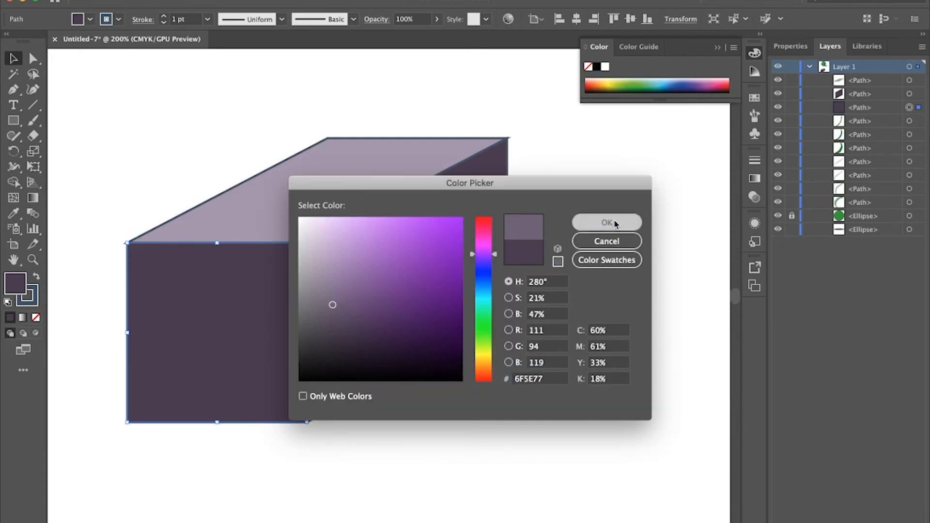
left_click(615, 304)
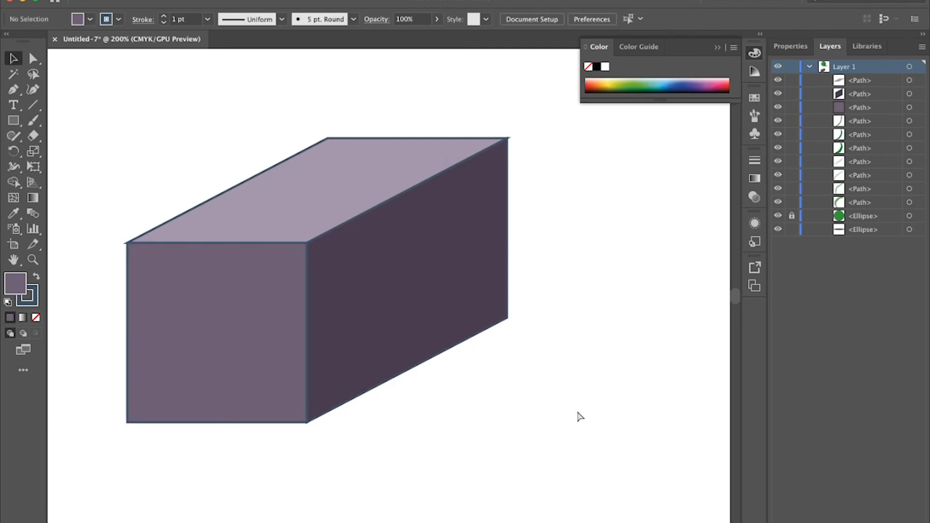
Select all three faces of the box, remove their stroke and deselect them
key("super+plus")
key("super+minus")
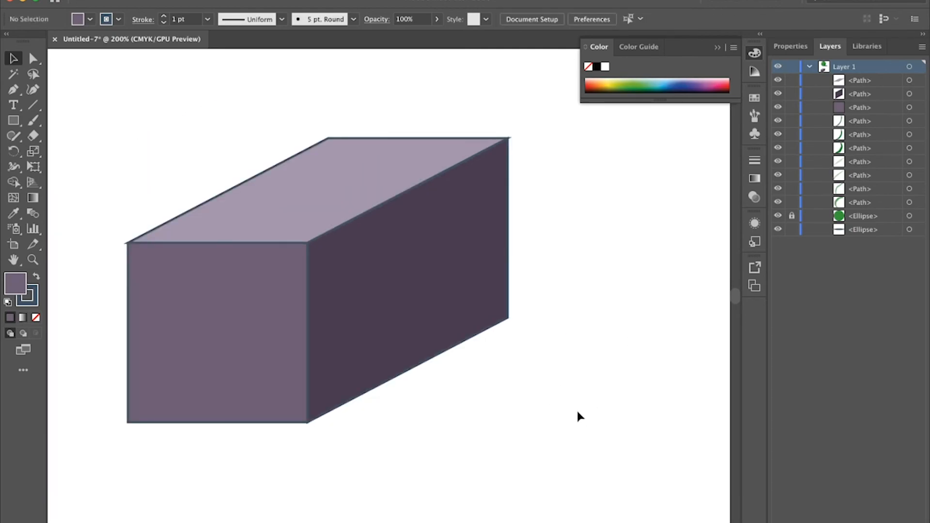
left_click_drag(136, 175, 499, 440)
left_click(36, 290)
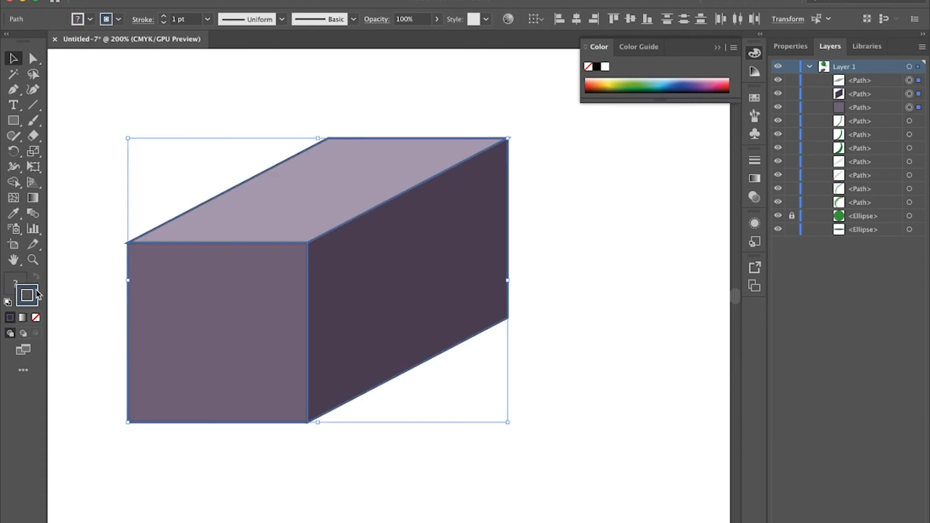
left_click(36, 318)
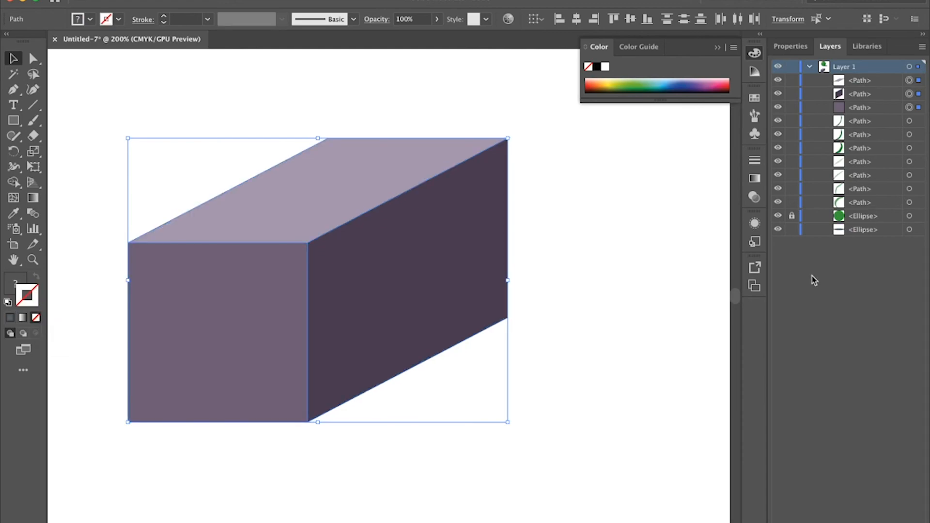
left_click(648, 283)
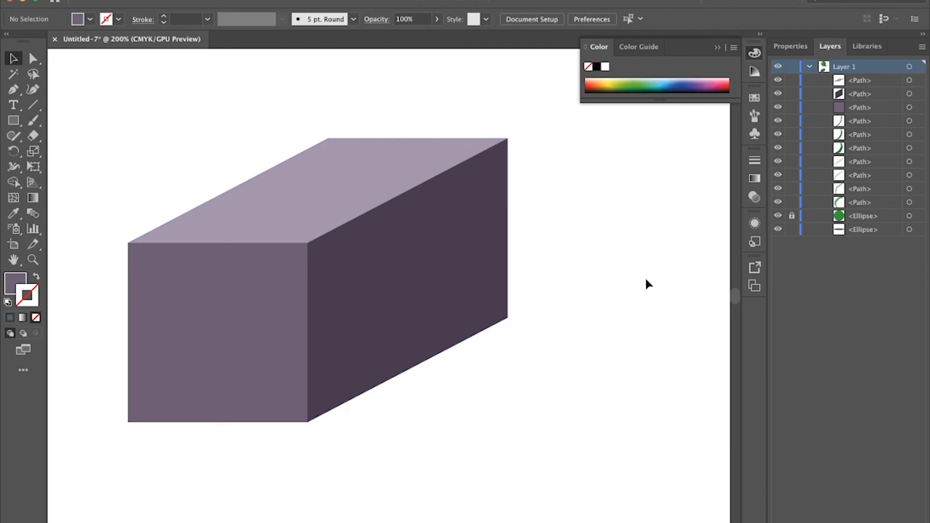
Activate the Pen tool and set the fill to a dark bluish grey for the box's cast shadow
key("super+minus")
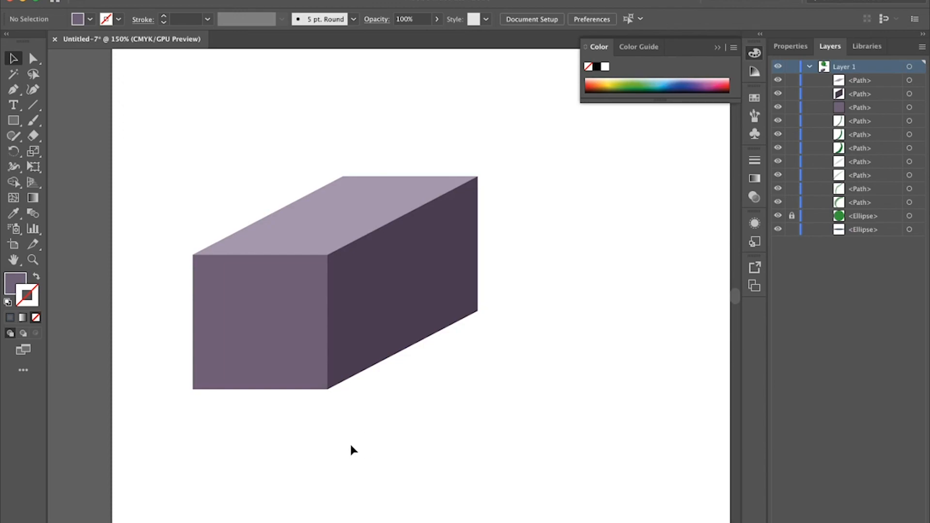
left_click(13, 92)
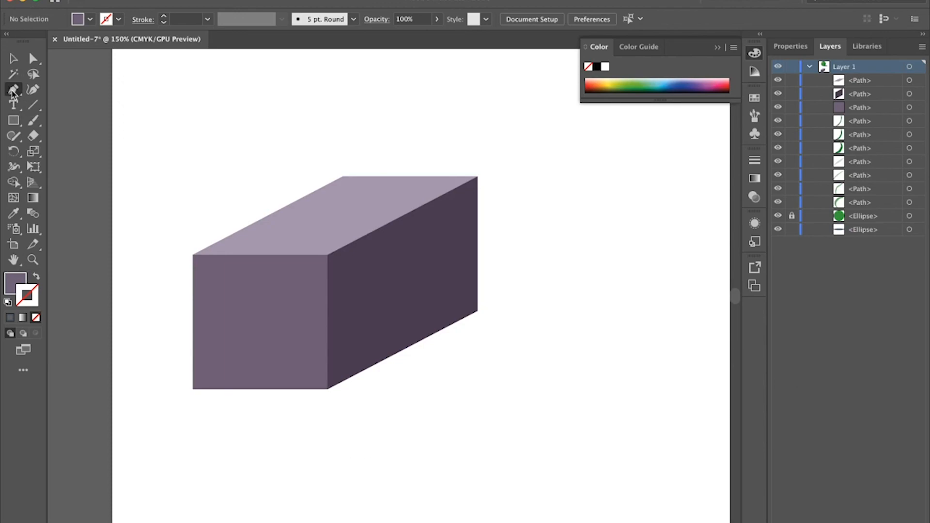
double_click(15, 283)
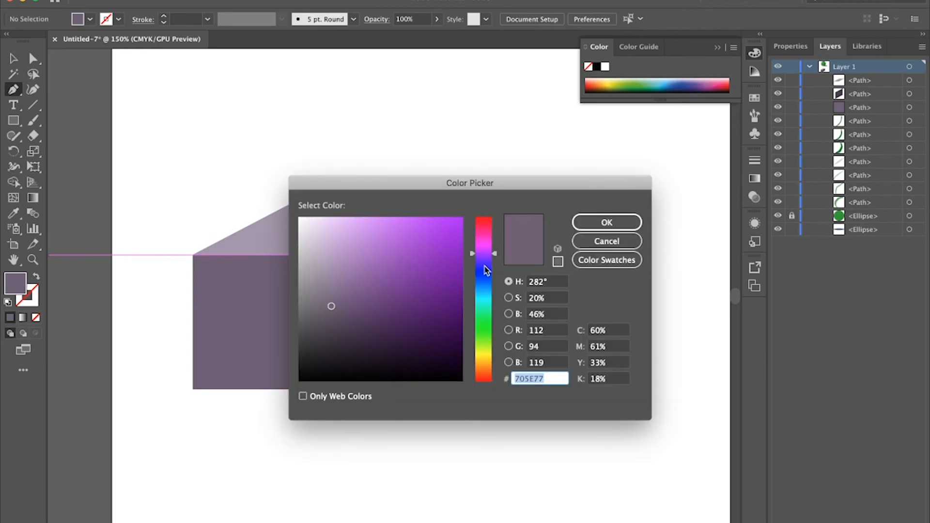
left_click(483, 268)
left_click(316, 328)
left_click(606, 222)
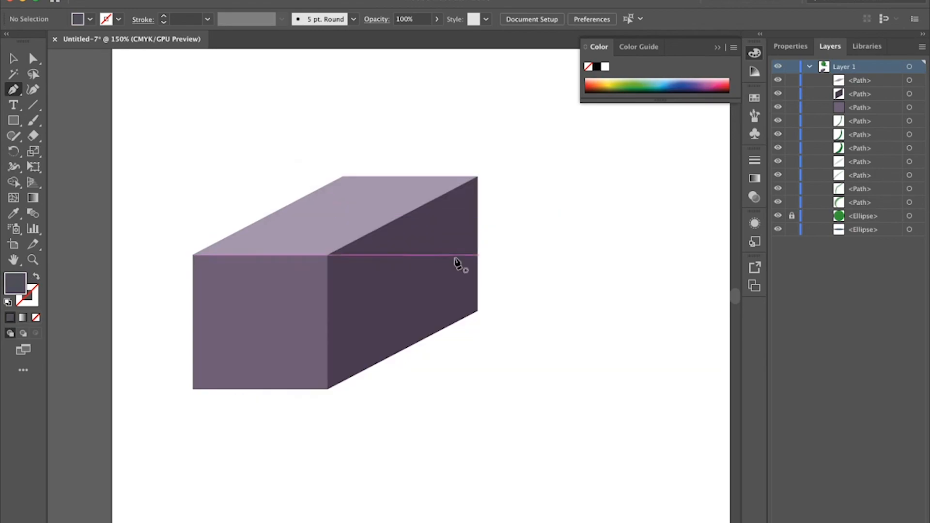
Draw a closed four-sided cast shadow on the ground, extending from the bottom edge of the box's dark side face, and leave the Pen tool
left_click(692, 316)
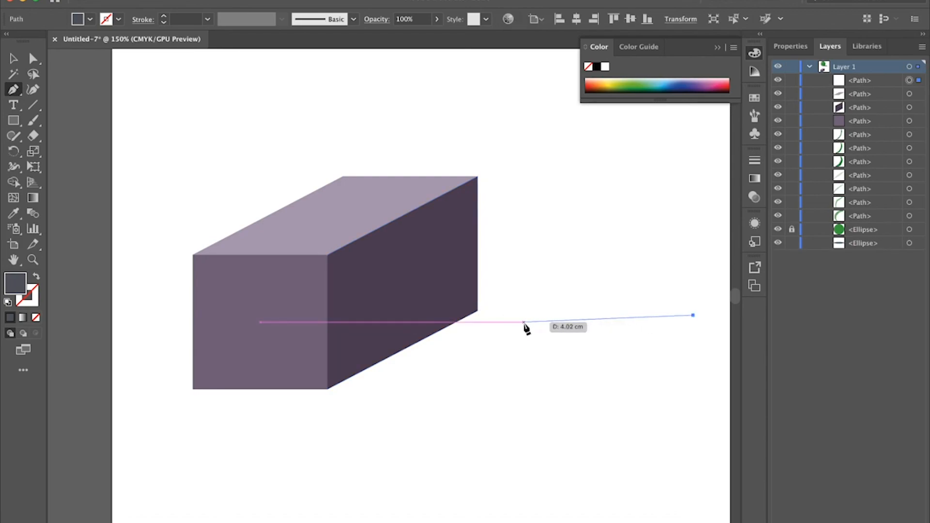
left_click(478, 311)
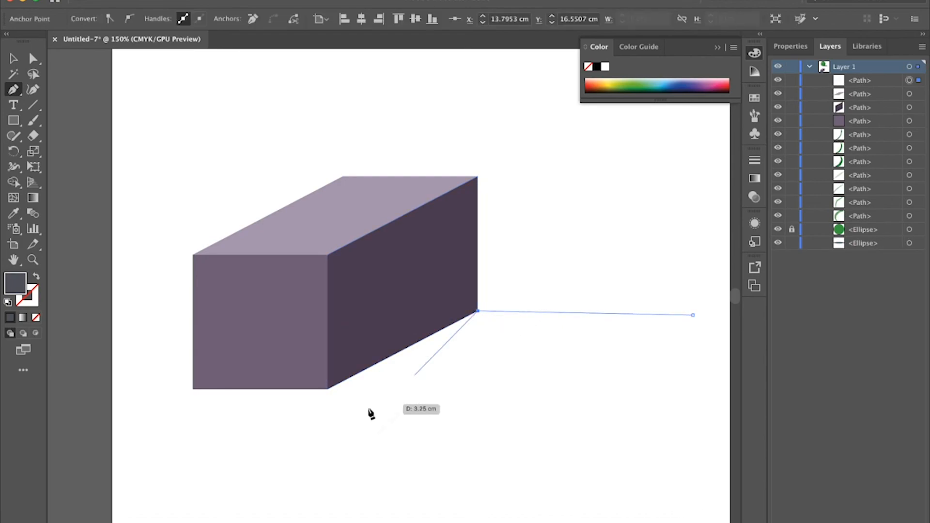
left_click(328, 388)
left_click(682, 451)
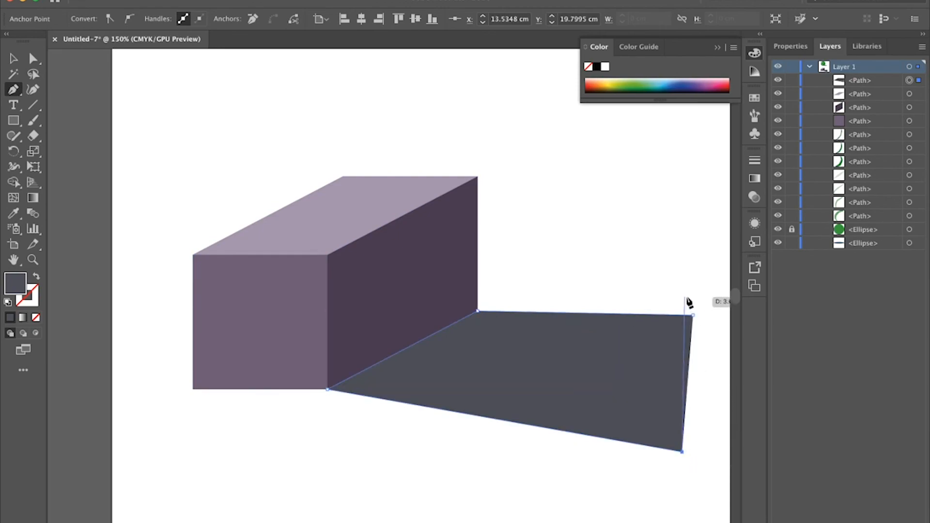
left_click(692, 316)
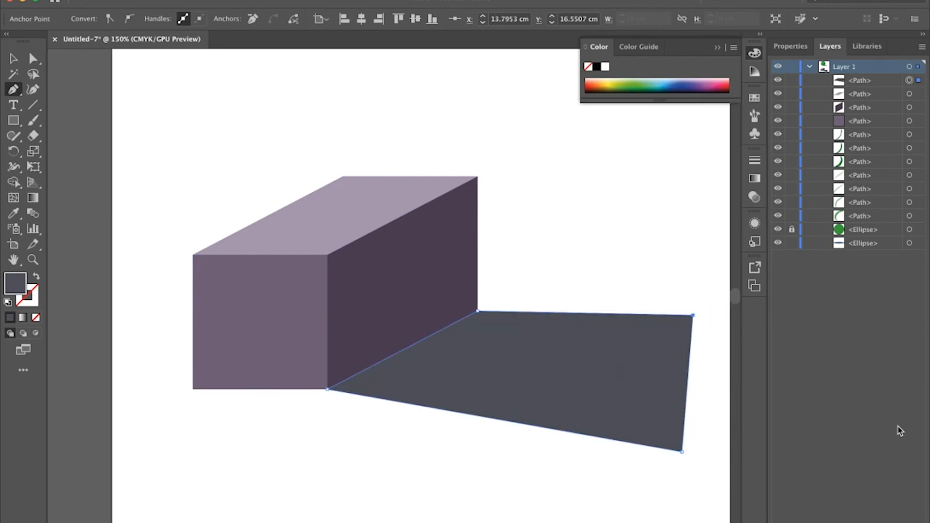
key("super+minus")
key("super+minus")
key("space")
left_click_drag(442, 288, 495, 392)
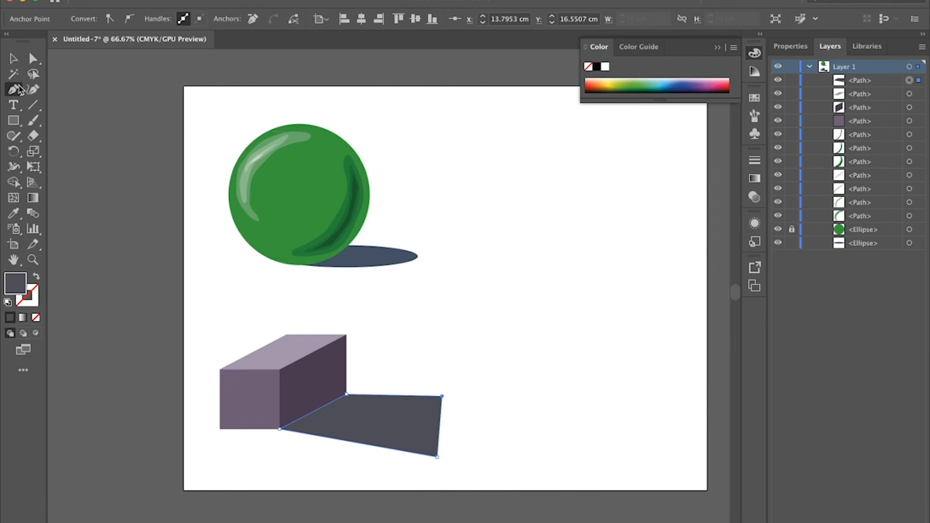
left_click(14, 59)
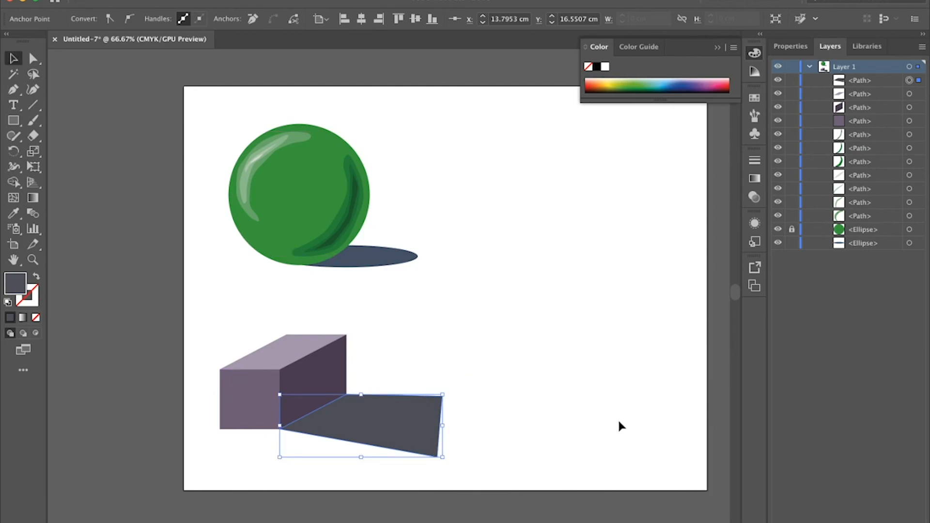